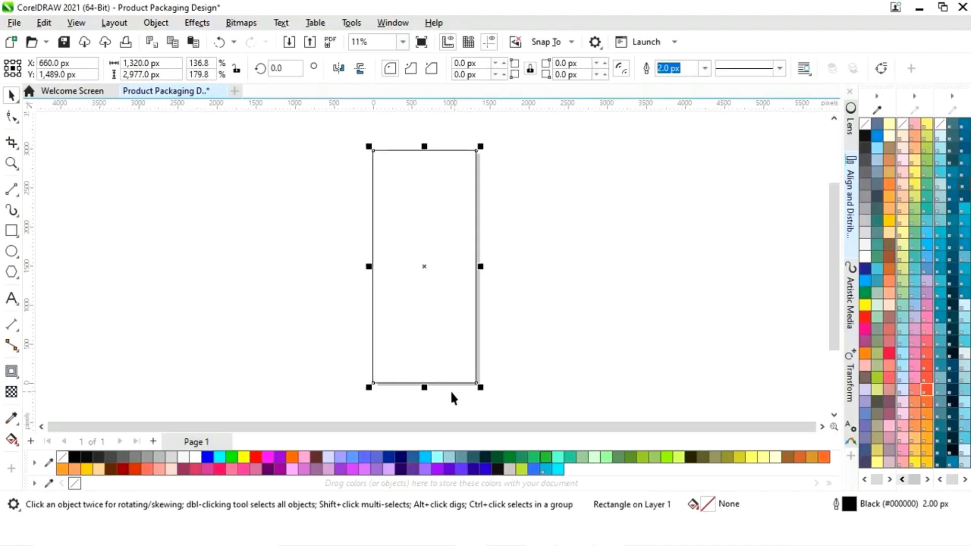
Make a shortened copy of the page-sized rectangle anchored at its bottom edge and set the copy's height to 2232 px.
drag(424, 150, 419, 205)
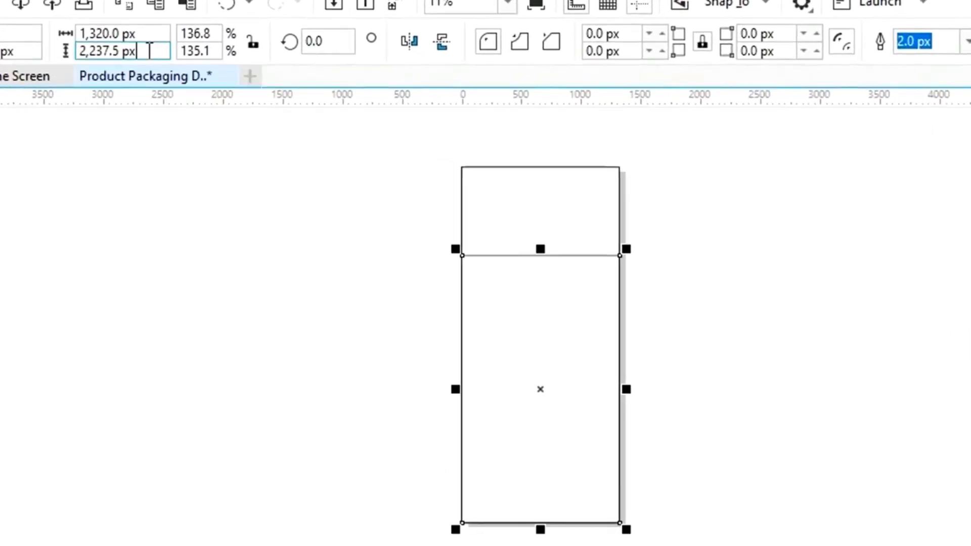
drag(159, 75, 66, 57)
text(2232)
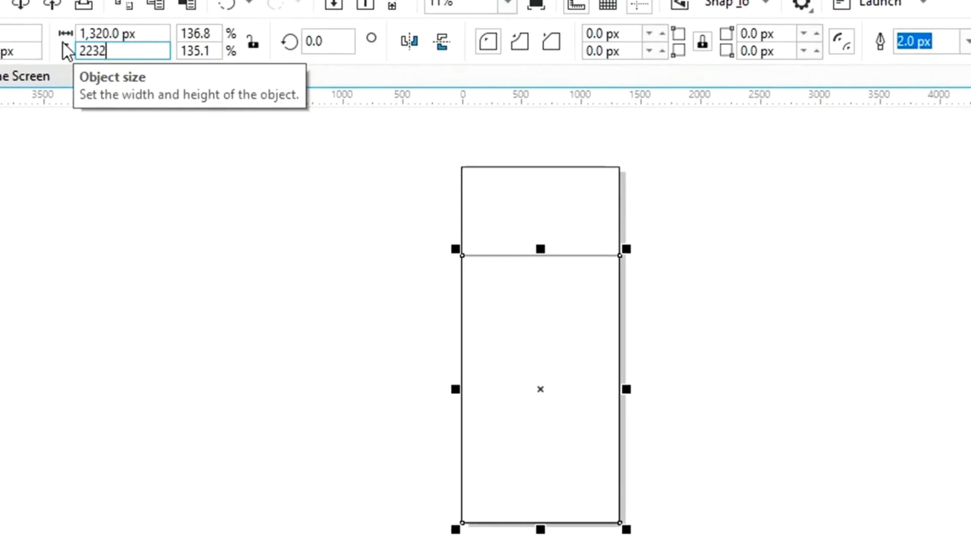
key(Return)
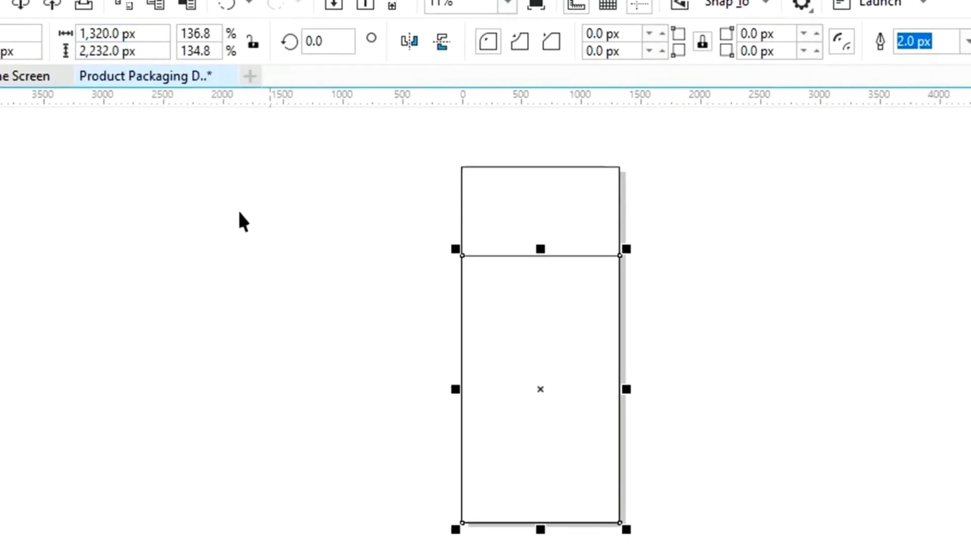
click(284, 211)
Make a shortened copy of the page-sized rectangle anchored at its top edge and set the copy's height to 314 px.
click(586, 312)
click(605, 231)
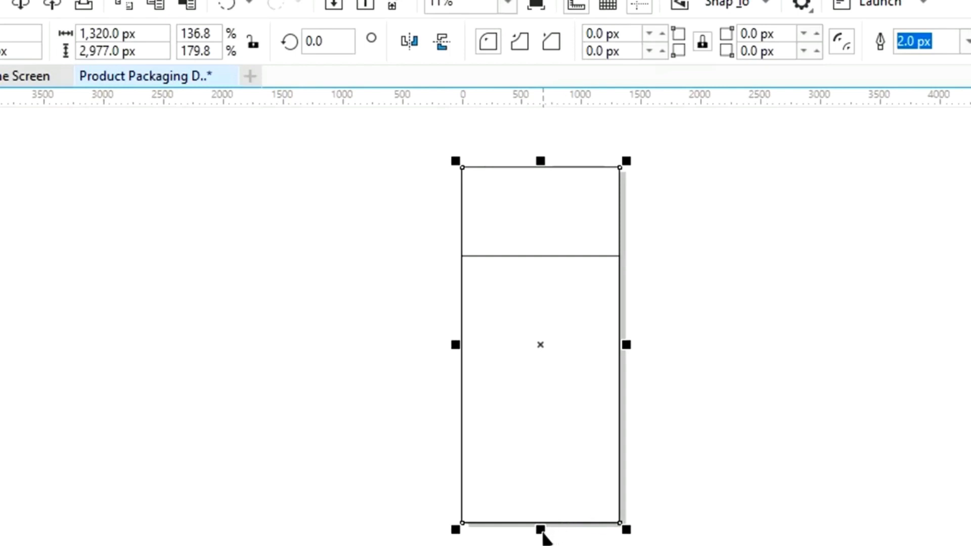
drag(540, 530, 538, 215)
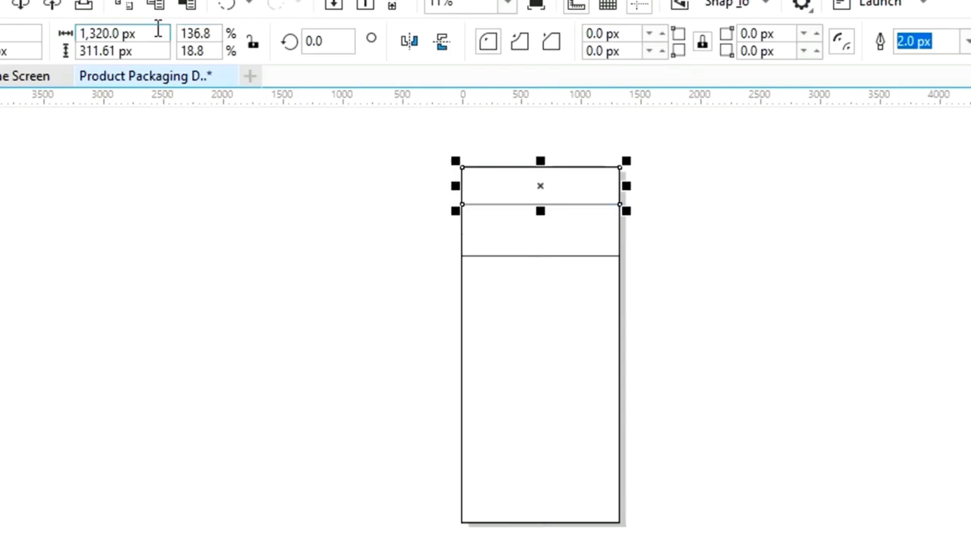
click(145, 50)
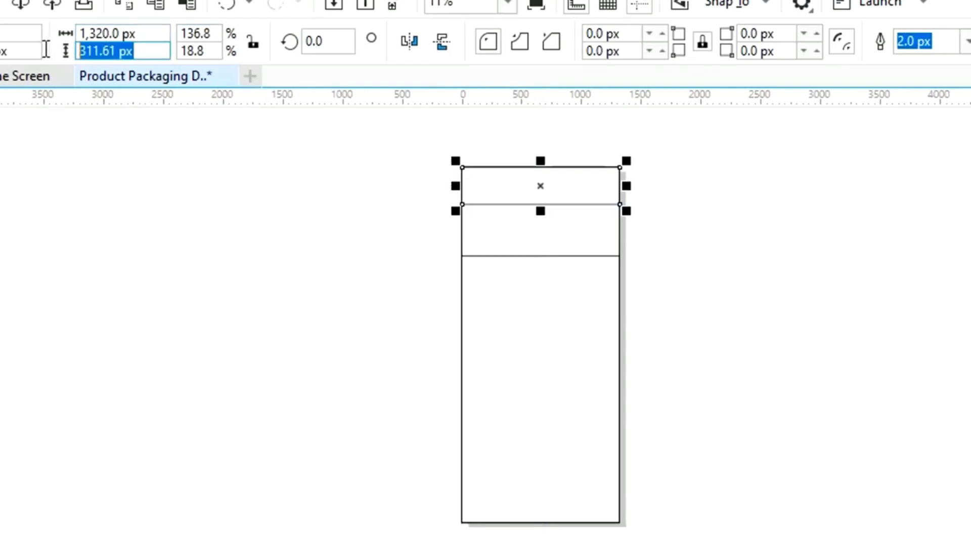
text(314)
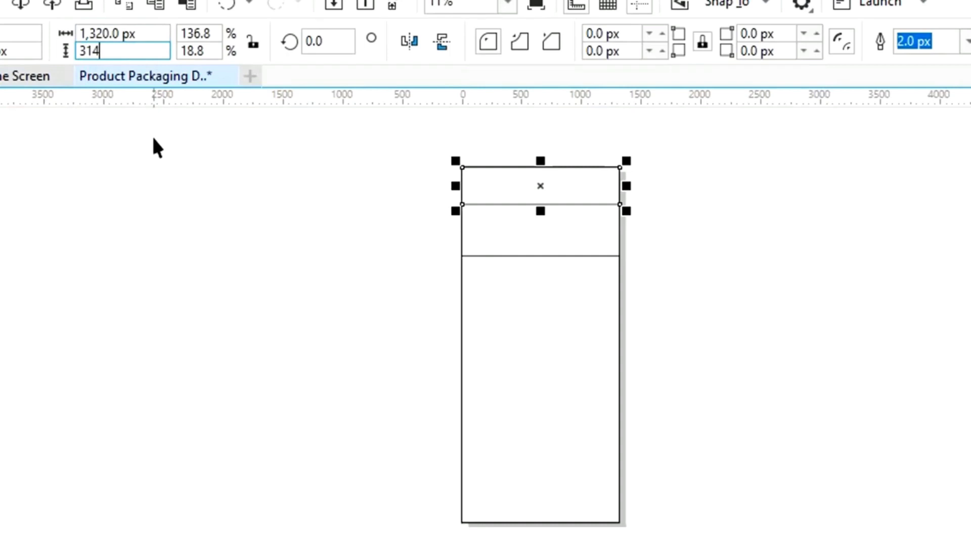
key(Return)
click(408, 264)
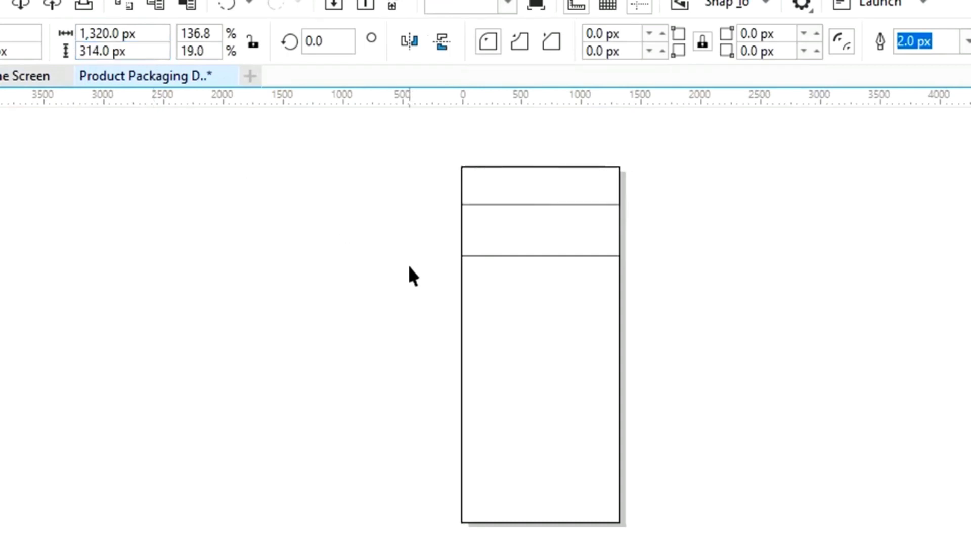
Make a copy of the page-sized rectangle 431 px high and move it into the gap between the top band and the lower panel.
click(539, 187)
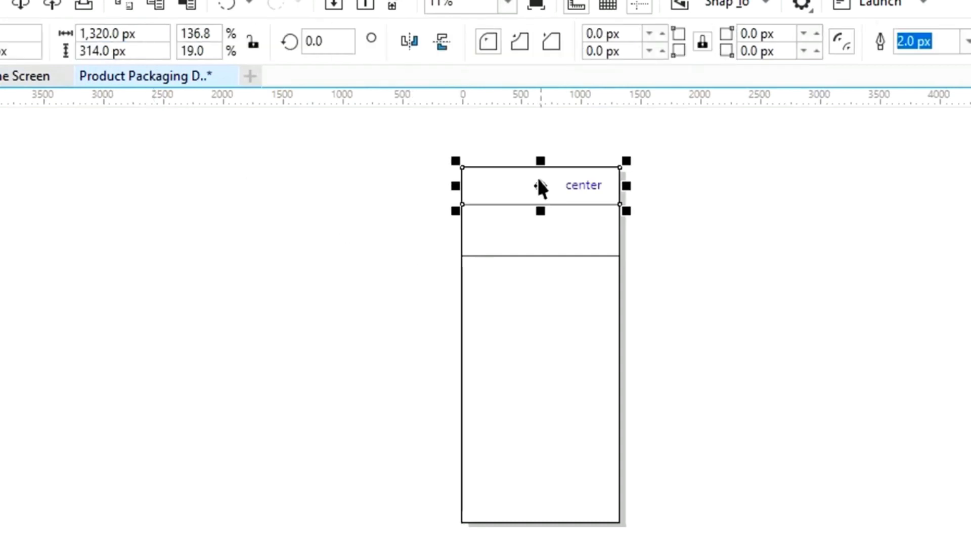
click(531, 233)
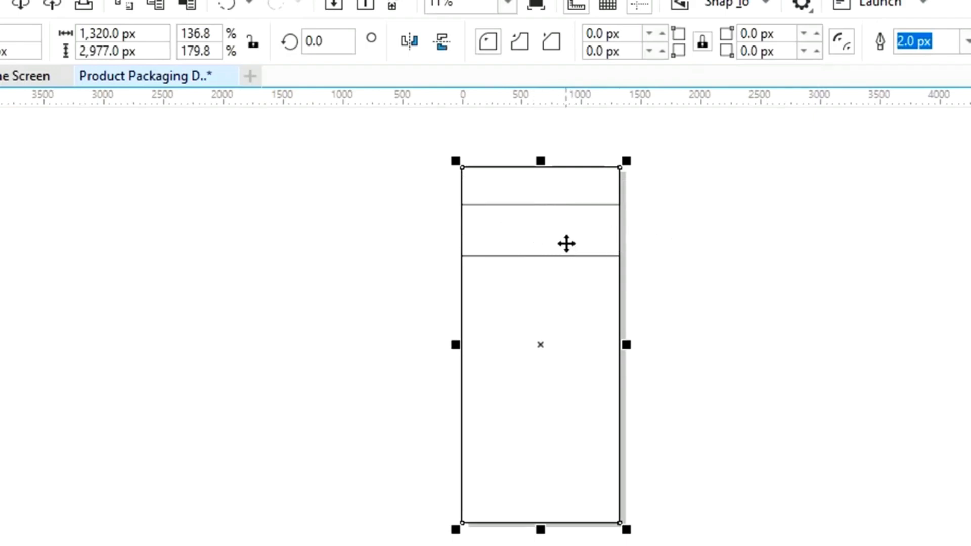
click(669, 251)
scroll(668, 251, up, 1)
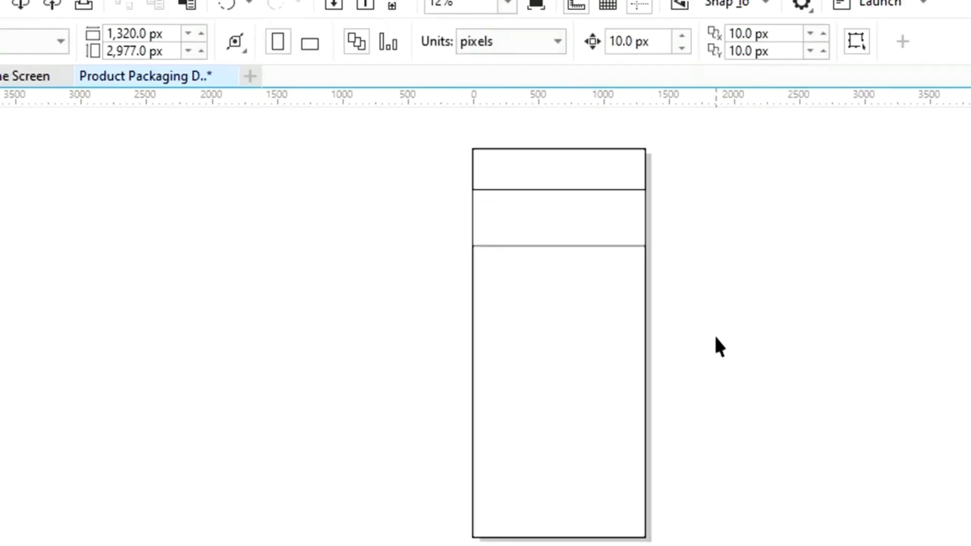
click(622, 220)
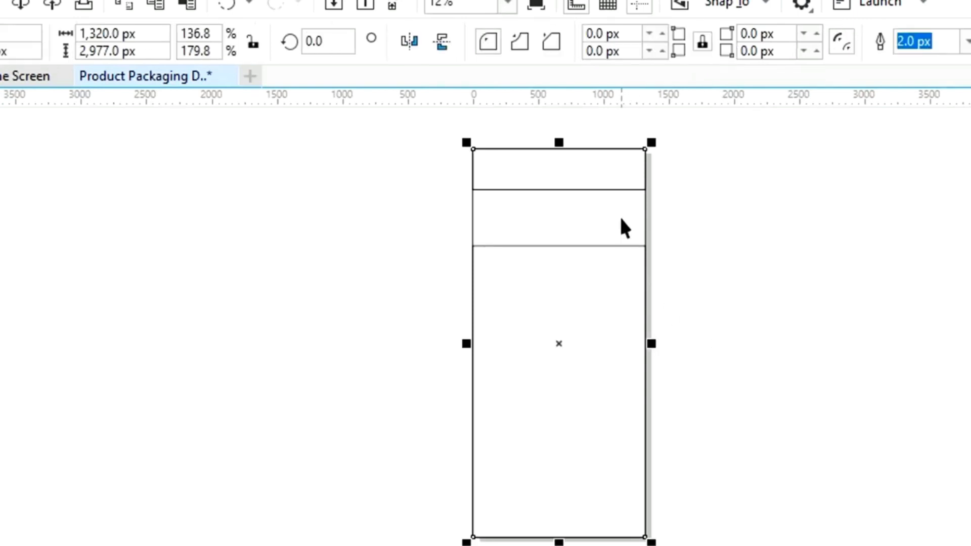
drag(558, 537, 573, 380)
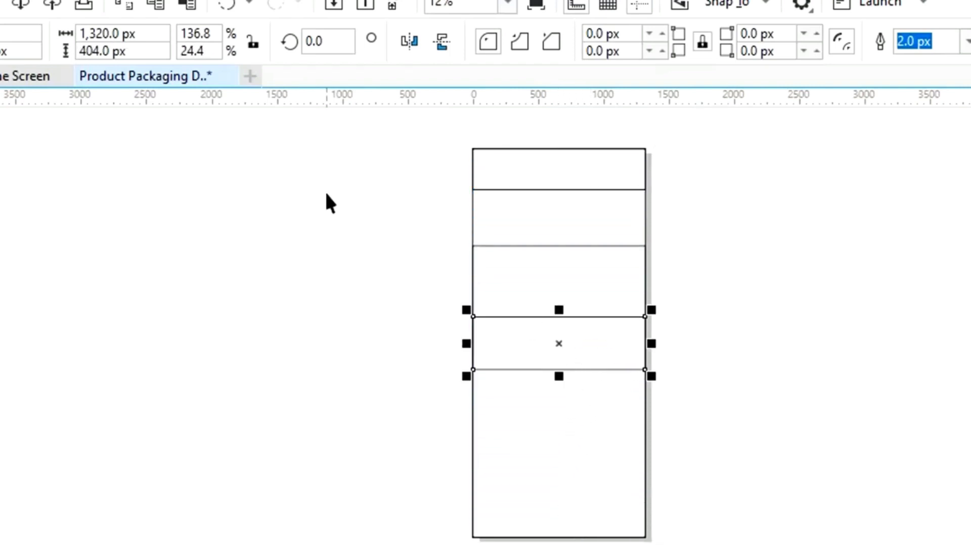
drag(132, 51, 51, 51)
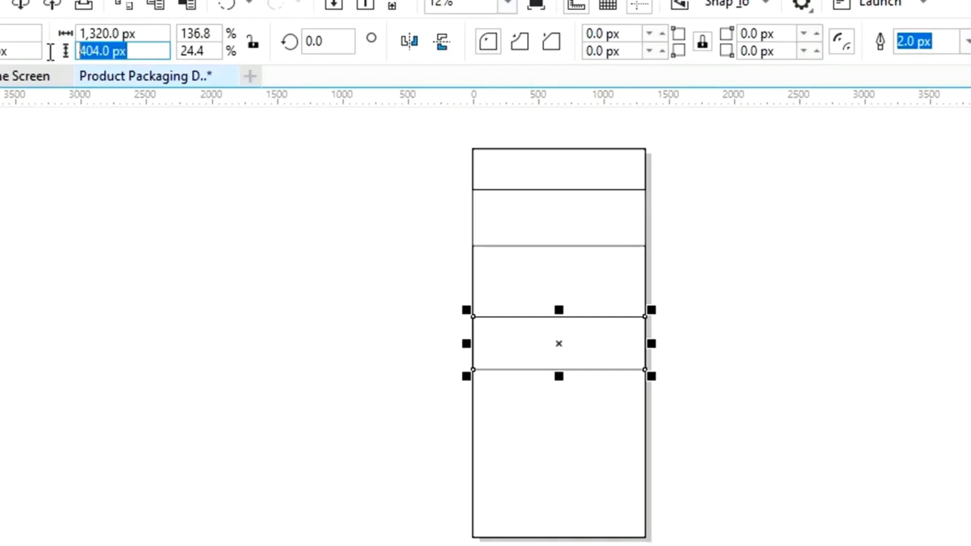
text(431)
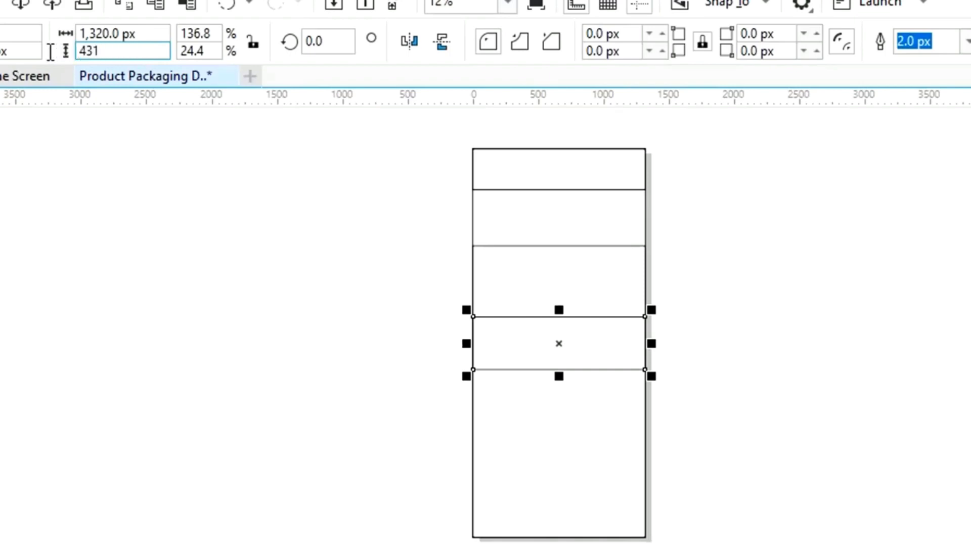
key(Return)
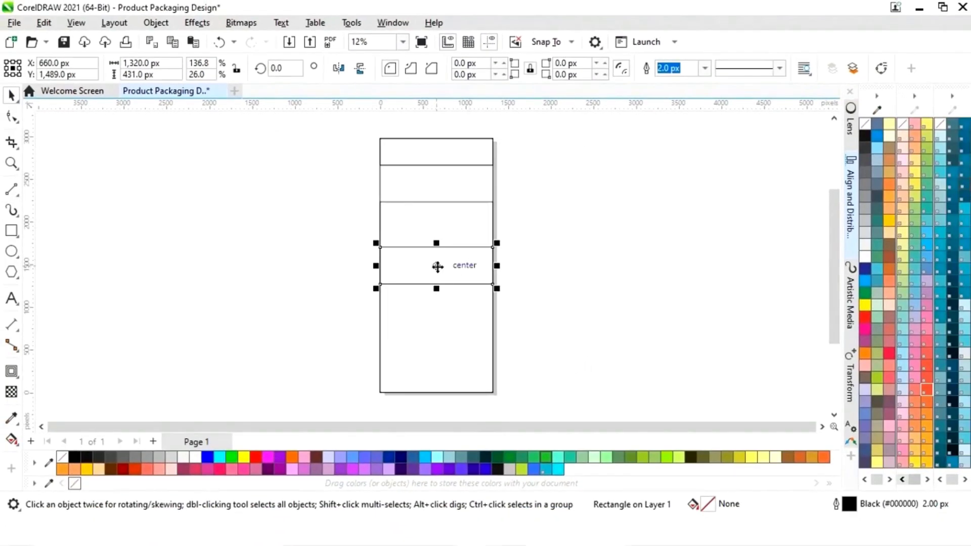
drag(437, 266, 437, 185)
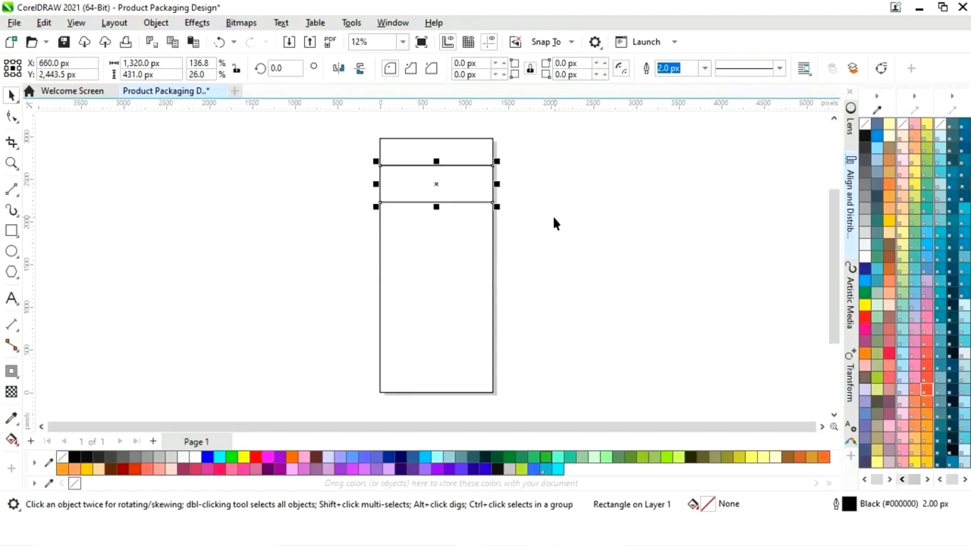
scroll(428, 180, up, 1)
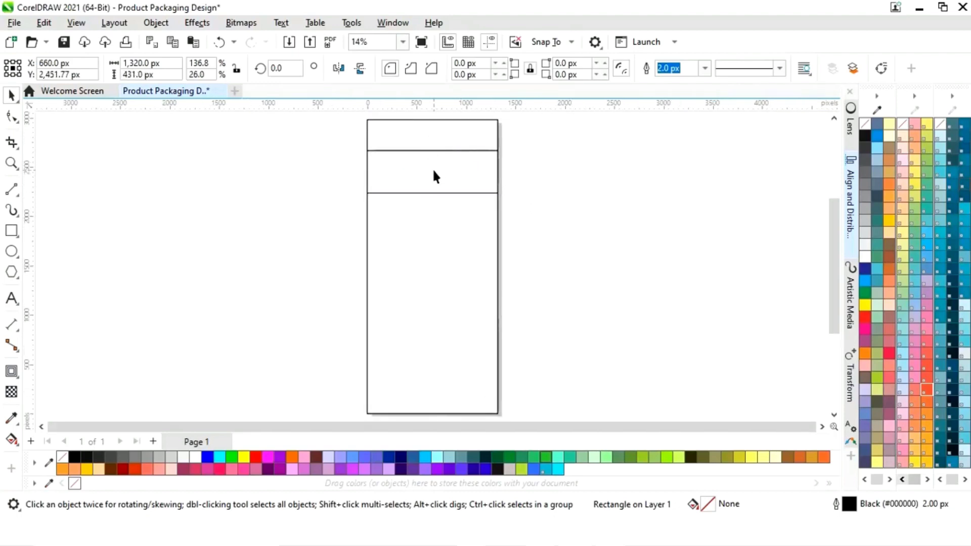
Make a copy of the 2232 px lower panel, shortened from its top edge to about 1662 px high.
click(429, 248)
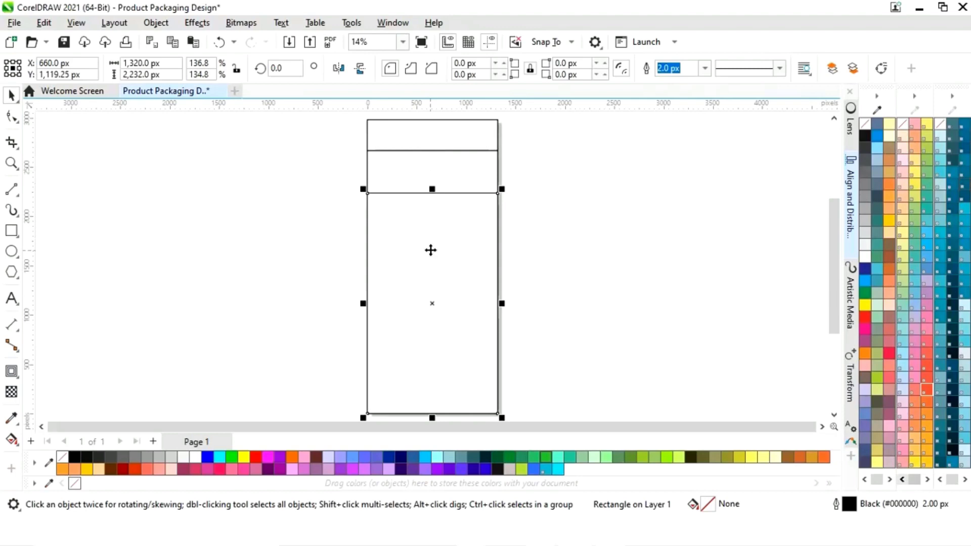
click(560, 306)
click(427, 332)
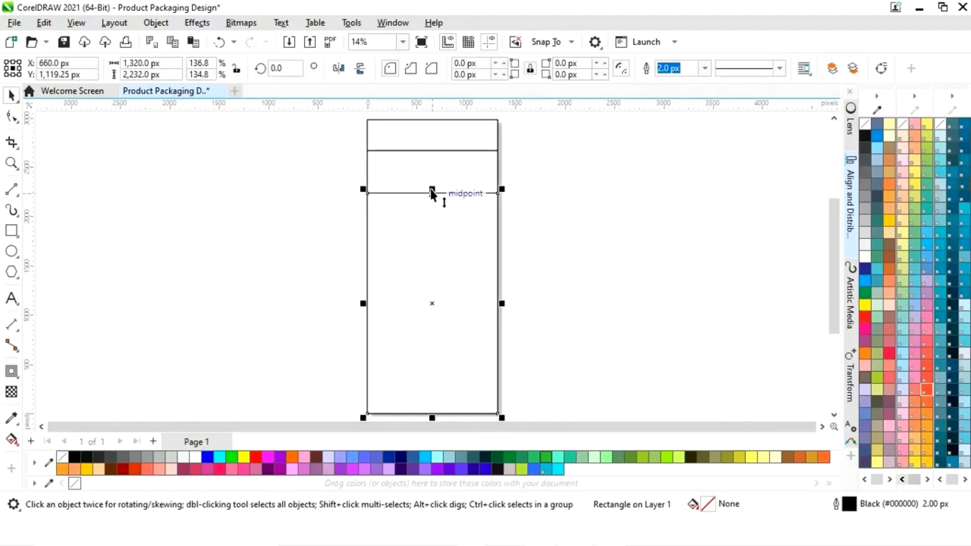
drag(431, 188, 424, 248)
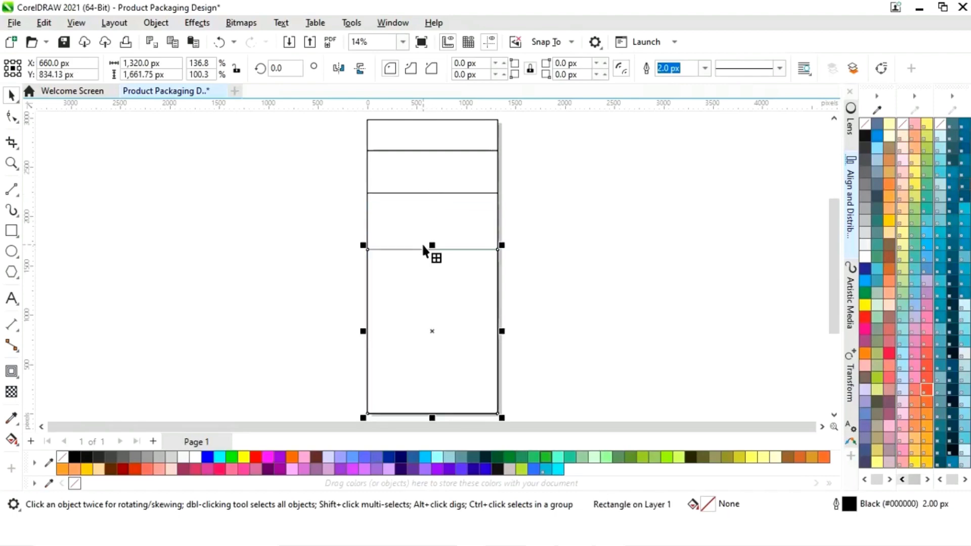
Fill the shortened lower rectangle with pink #FF0066 and remove its outline.
click(220, 469)
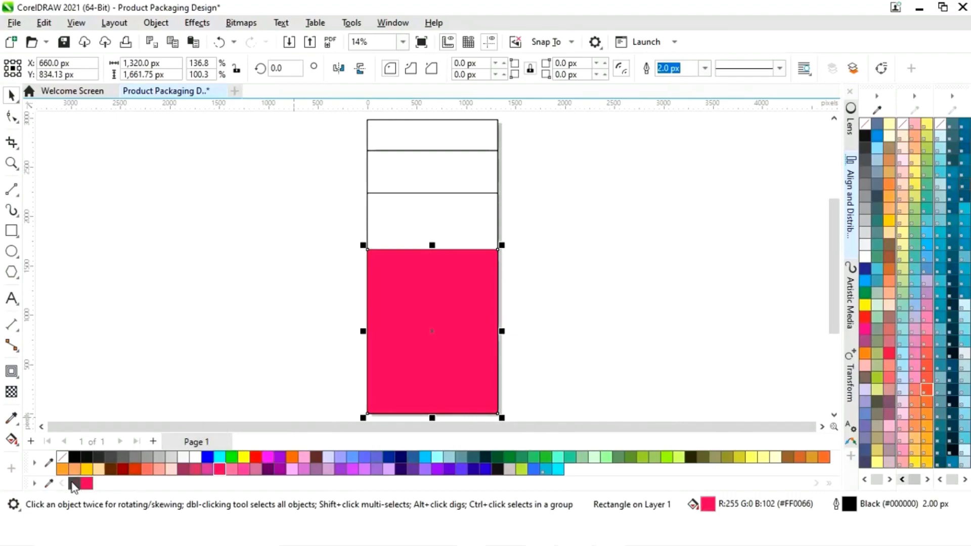
right_click(73, 485)
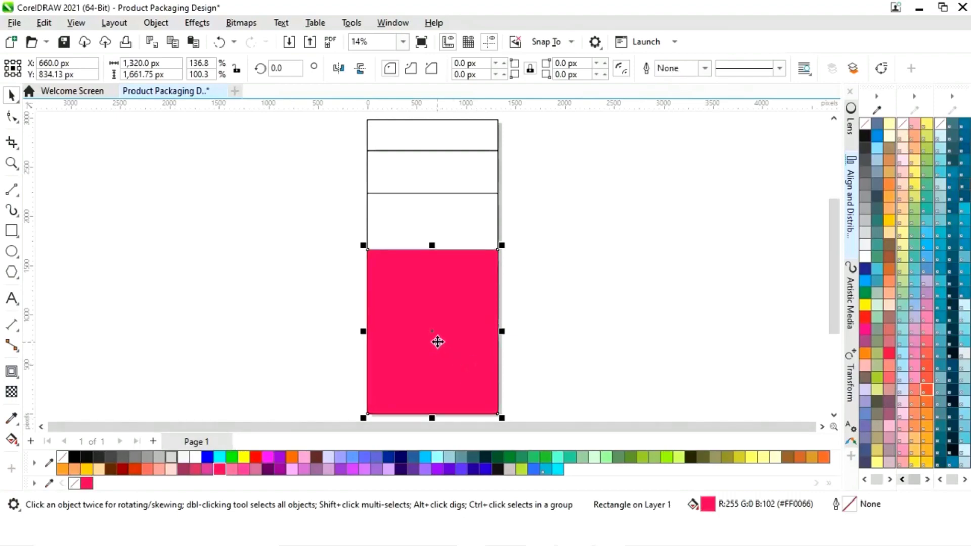
Convert the pink rectangle to curves and raise its upper-right corner node slightly with the Shape tool.
right_click(437, 342)
click(513, 127)
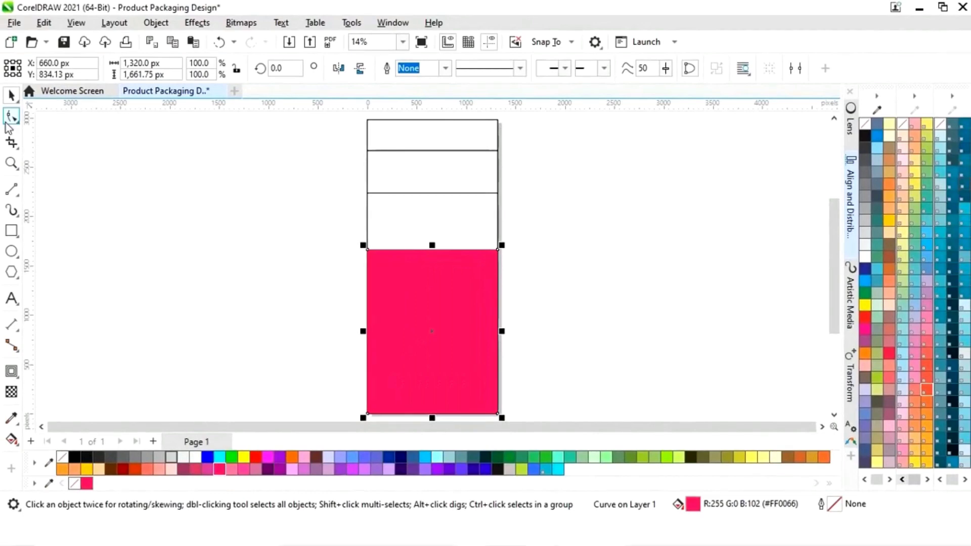
click(11, 116)
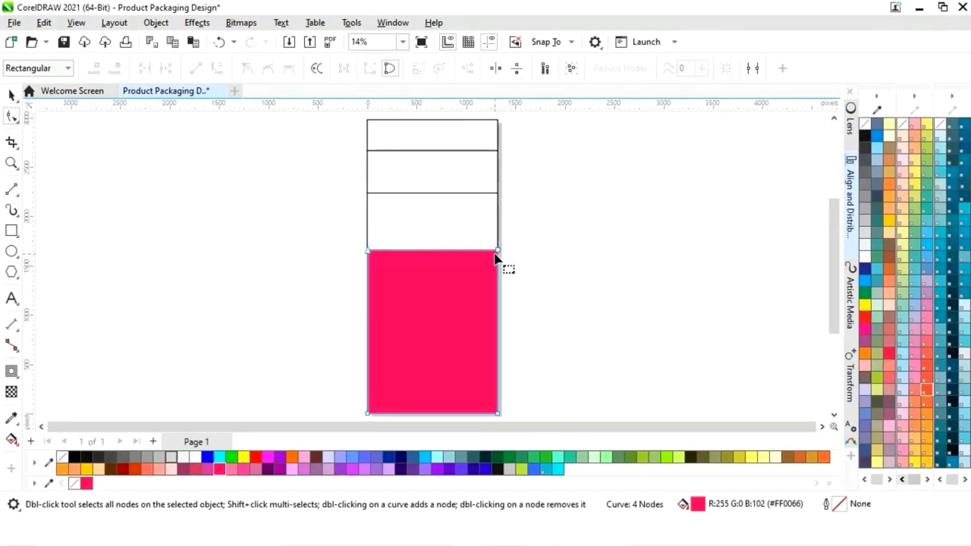
drag(497, 250, 499, 241)
Convert the pink shape's slanted top edge to a curve and pull its right-hand handle down to form a wave.
click(437, 246)
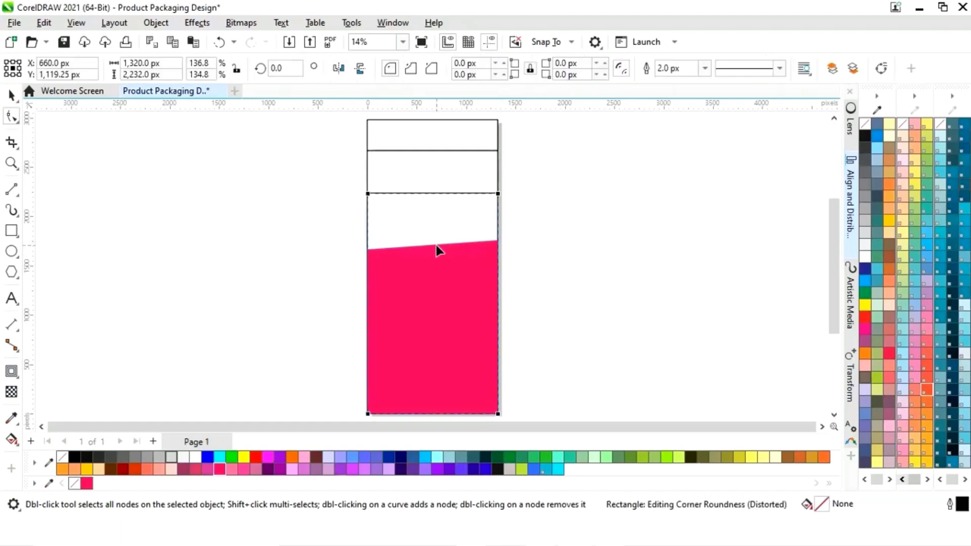
click(436, 245)
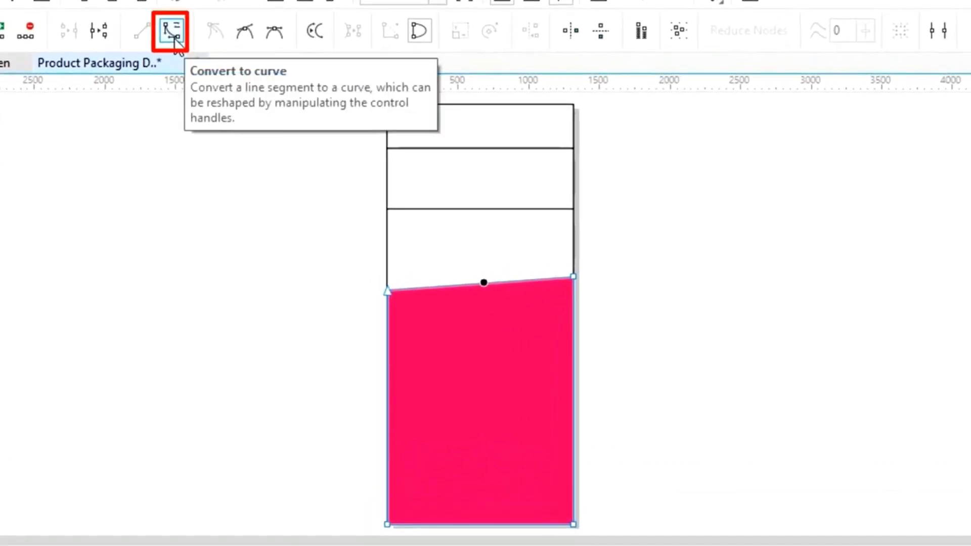
click(216, 67)
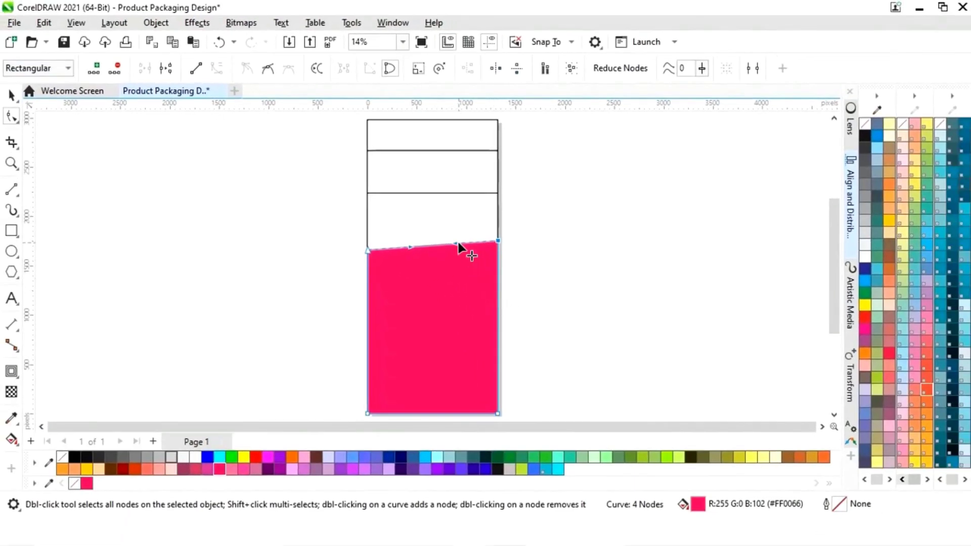
drag(457, 245, 446, 310)
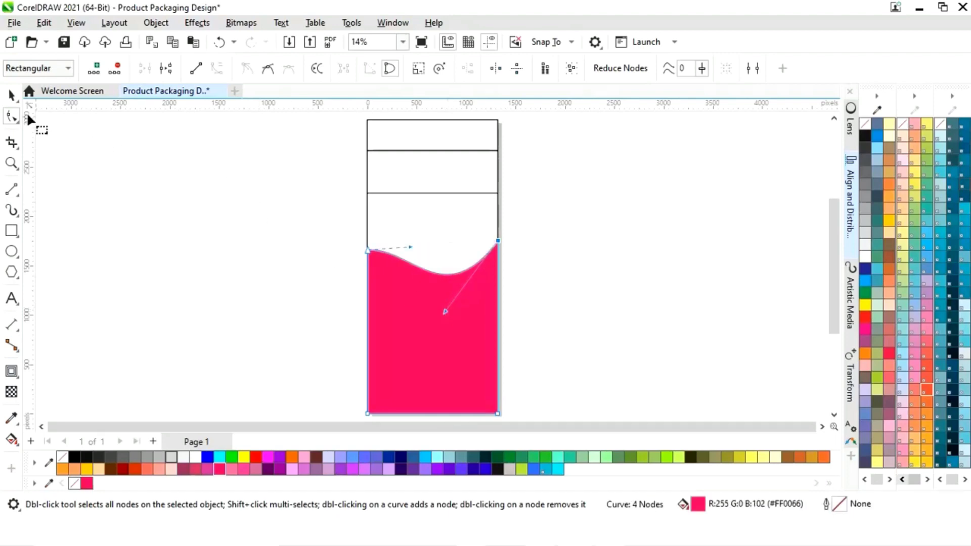
click(11, 95)
click(265, 239)
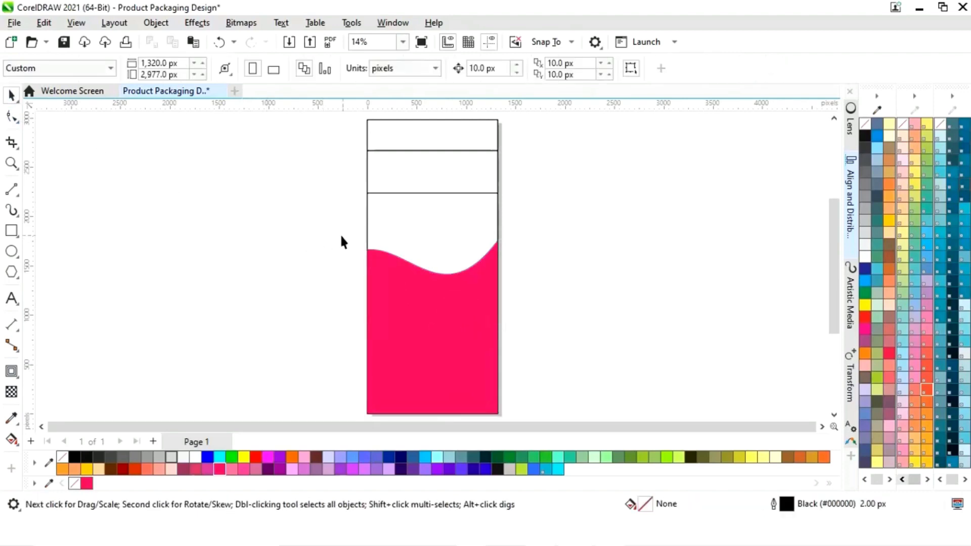
Make a copy of the 2232 px panel shortened to a band about 261 px high at its top, and convert it to curves.
click(460, 228)
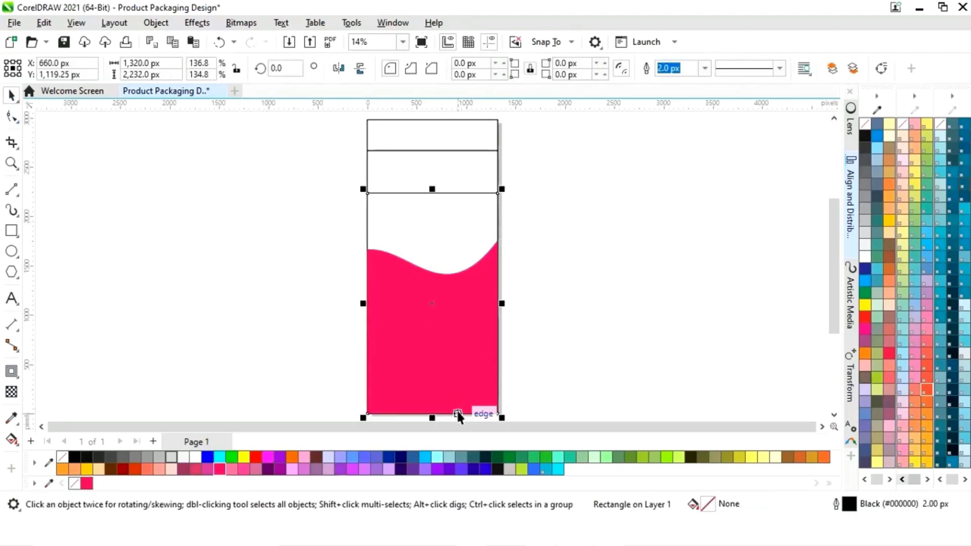
drag(432, 418, 431, 216)
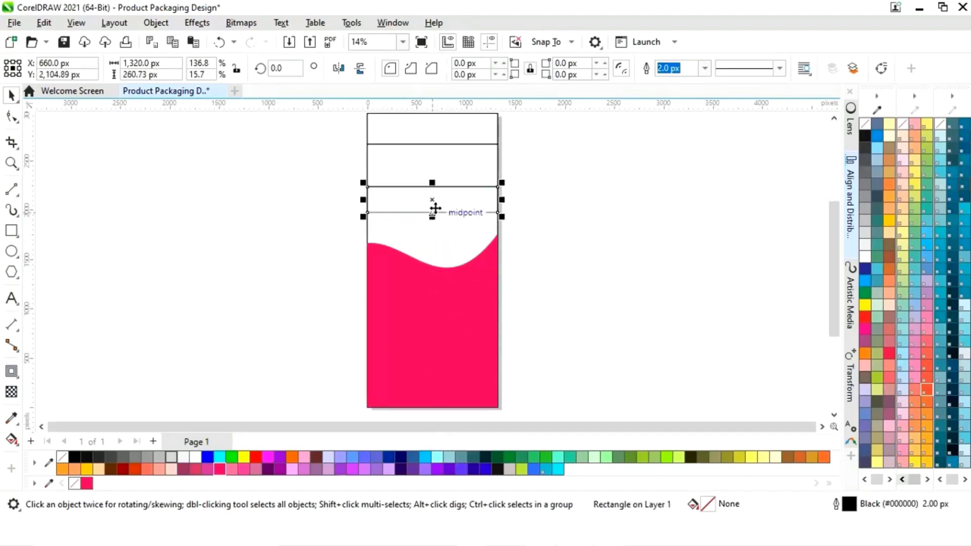
right_click(435, 208)
click(491, 123)
Raise the band's lower-left node slightly, convert its slanted bottom edge to a curve and pull the handles into a wave.
click(13, 118)
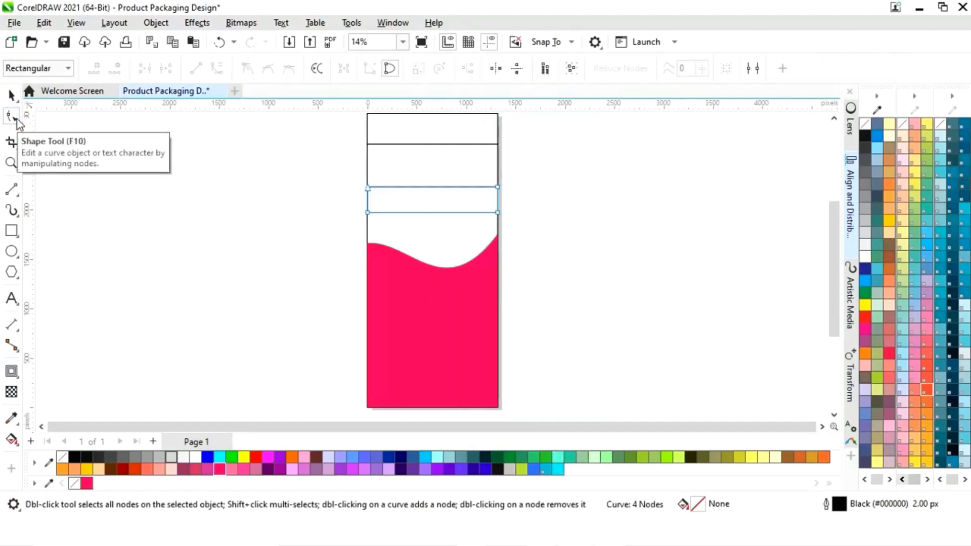
drag(367, 213, 367, 199)
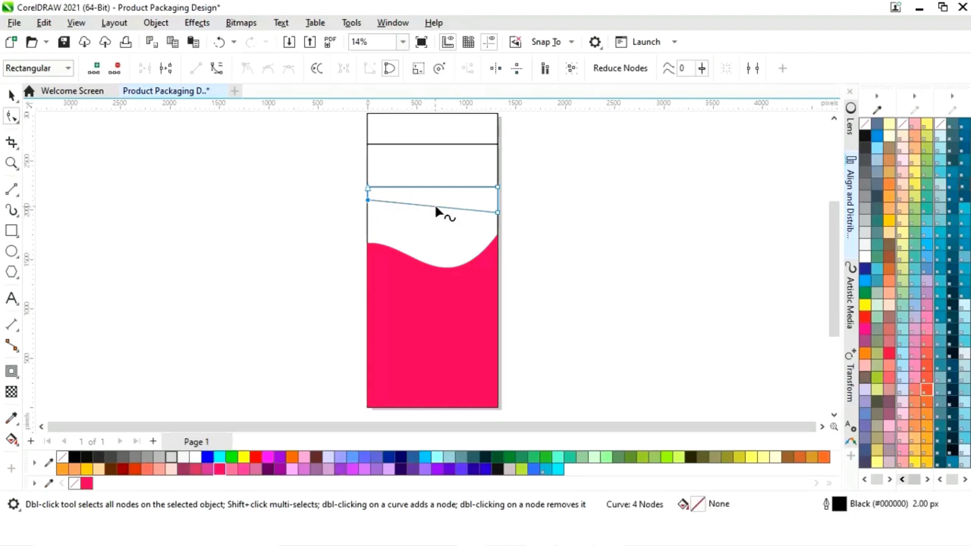
click(433, 206)
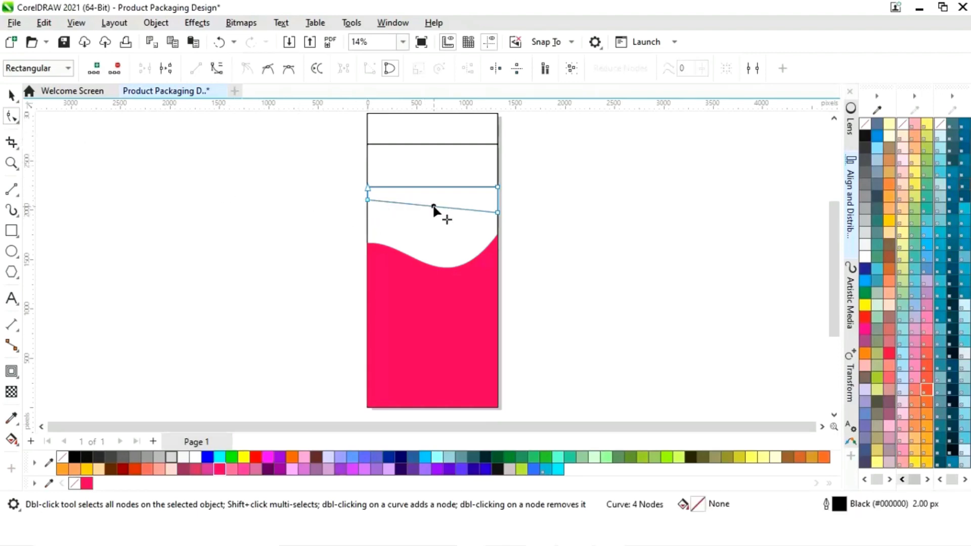
click(218, 70)
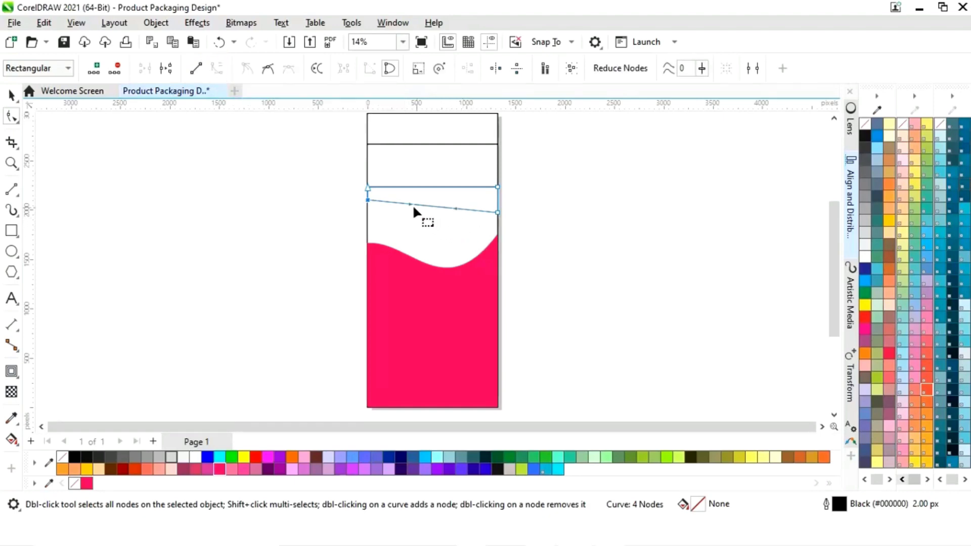
drag(409, 205, 447, 241)
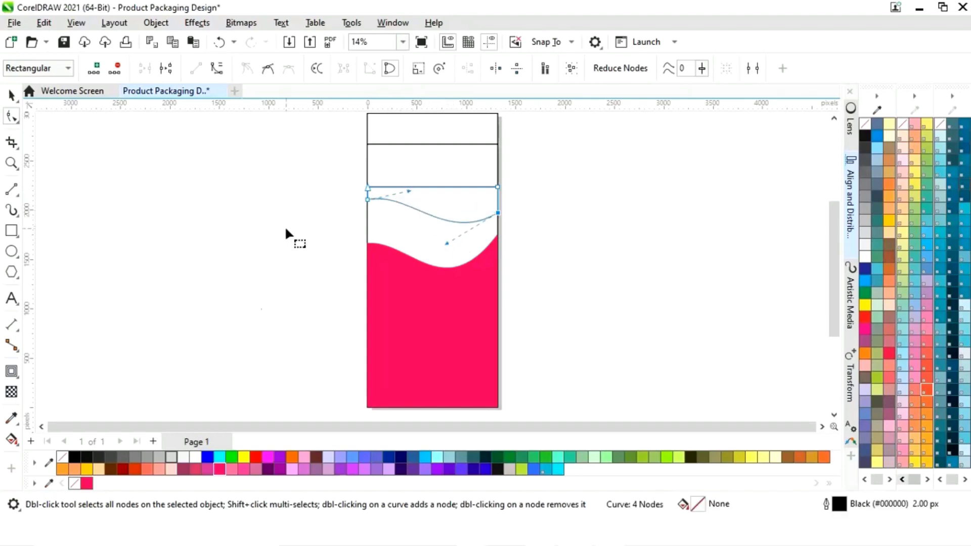
Fill the wavy band with pink #FF0066 and adjust both curve handles to deepen its lower wave.
click(86, 482)
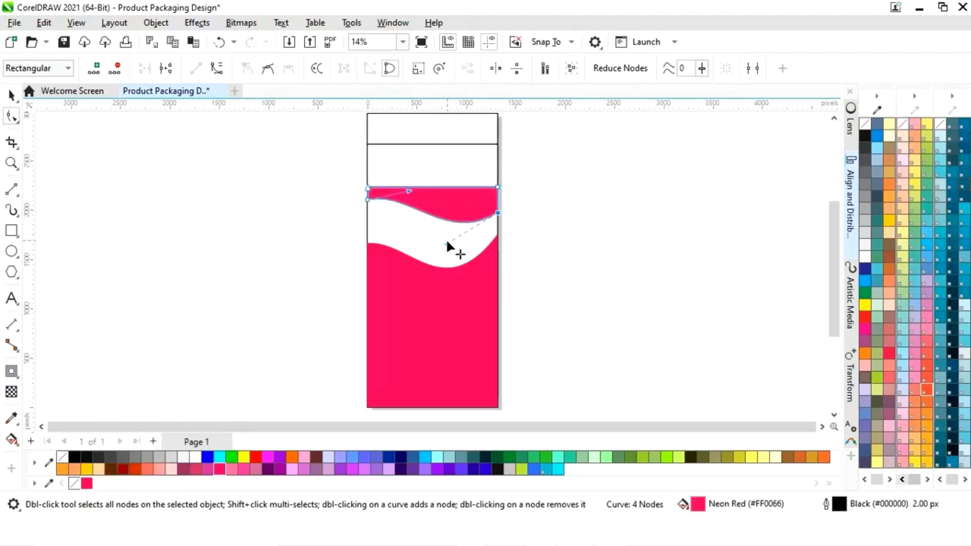
drag(446, 244, 445, 255)
drag(413, 196, 400, 196)
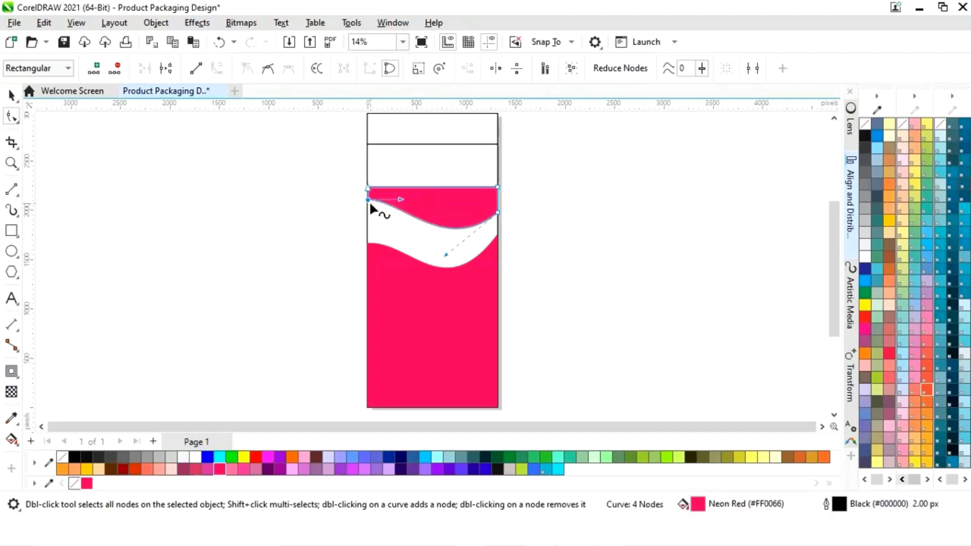
Remove the outline from the pink wavy band.
click(11, 94)
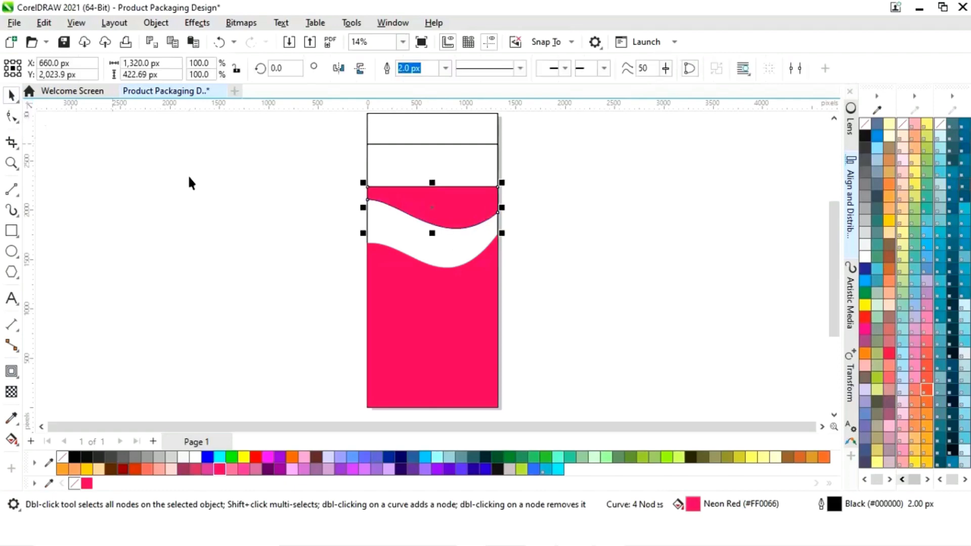
click(278, 245)
click(438, 214)
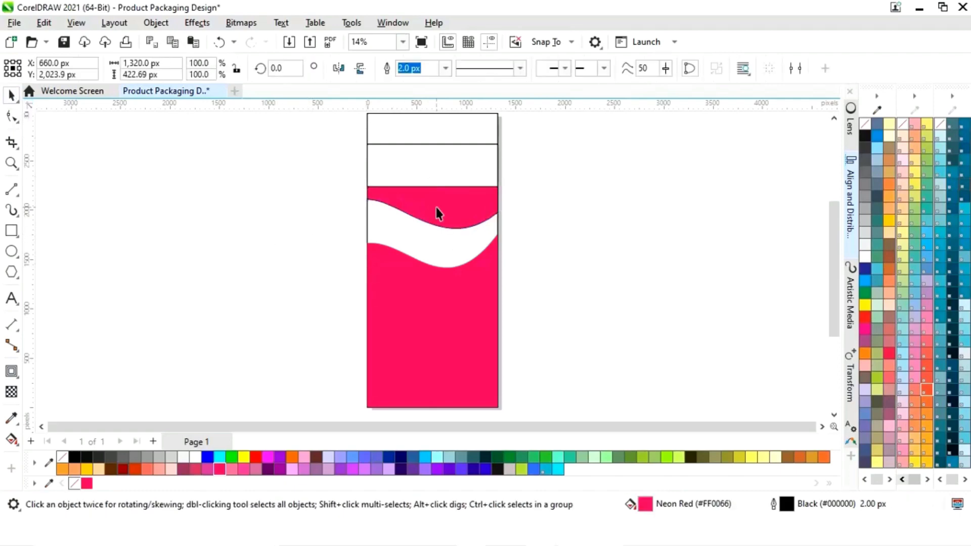
right_click(62, 457)
click(560, 344)
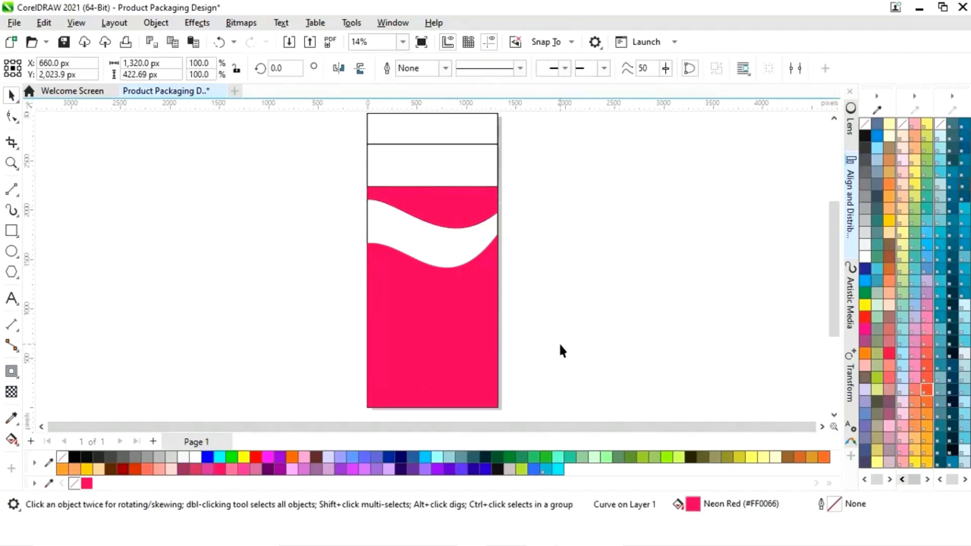
Fill the 2232 px and 431 px panels with #FF6699 and the top 314 px panel with #FF0066, removing both upper panels' outlines.
click(440, 246)
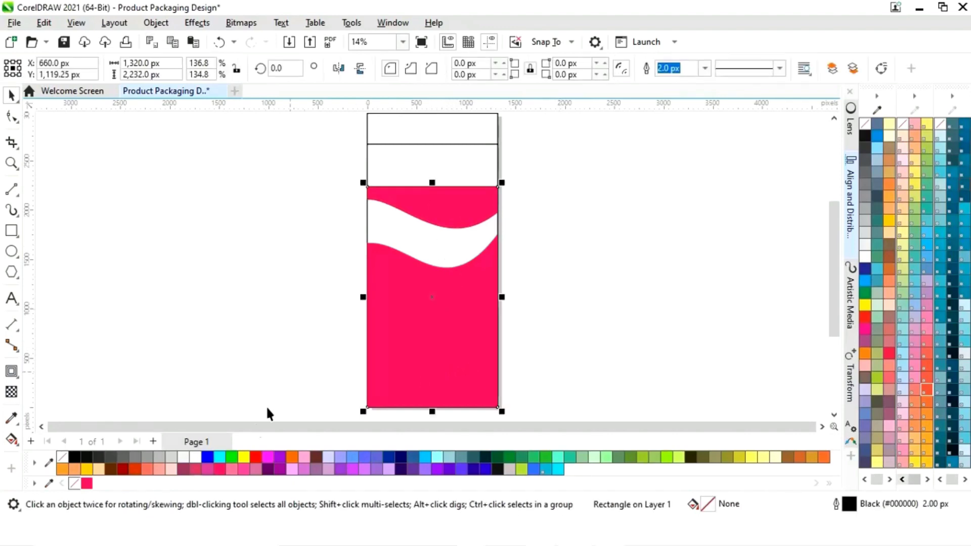
click(234, 469)
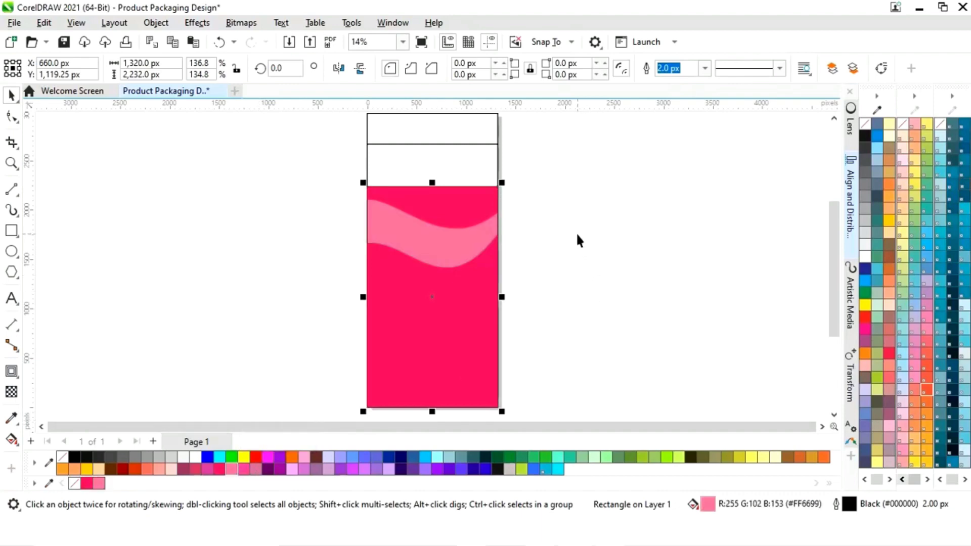
click(448, 164)
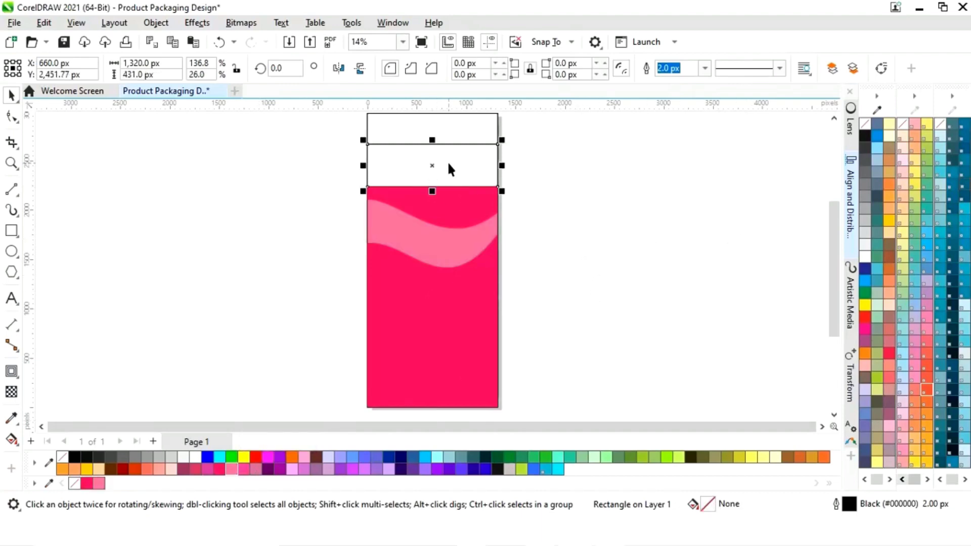
click(232, 469)
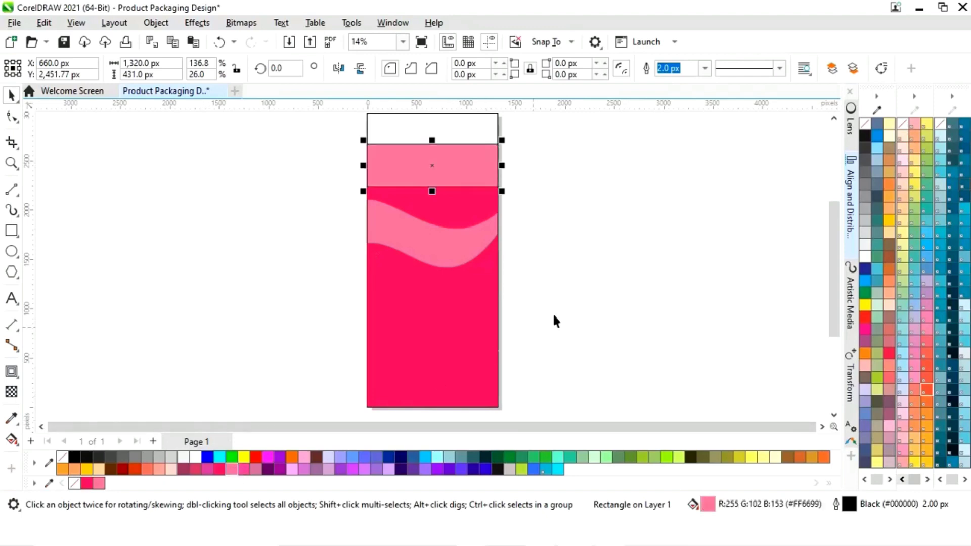
right_click(62, 457)
click(464, 132)
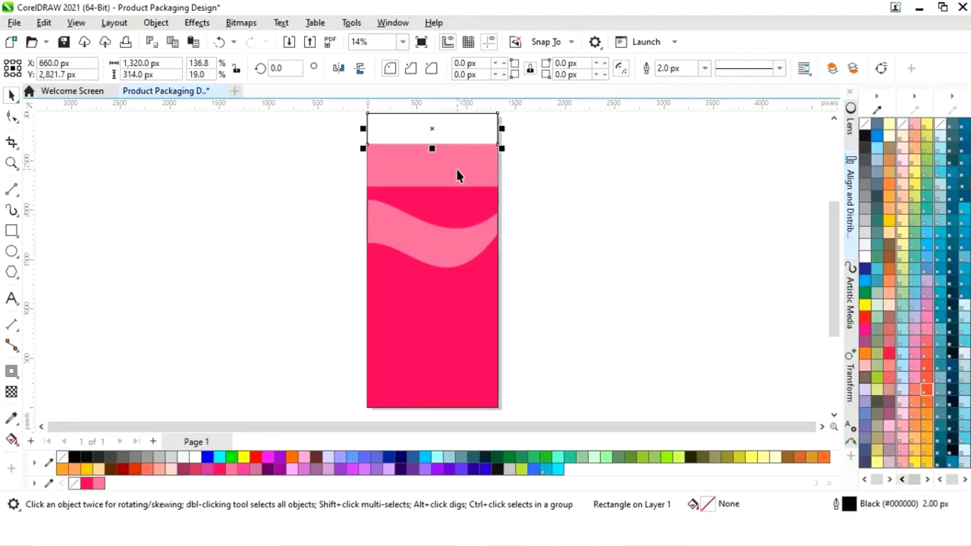
click(87, 484)
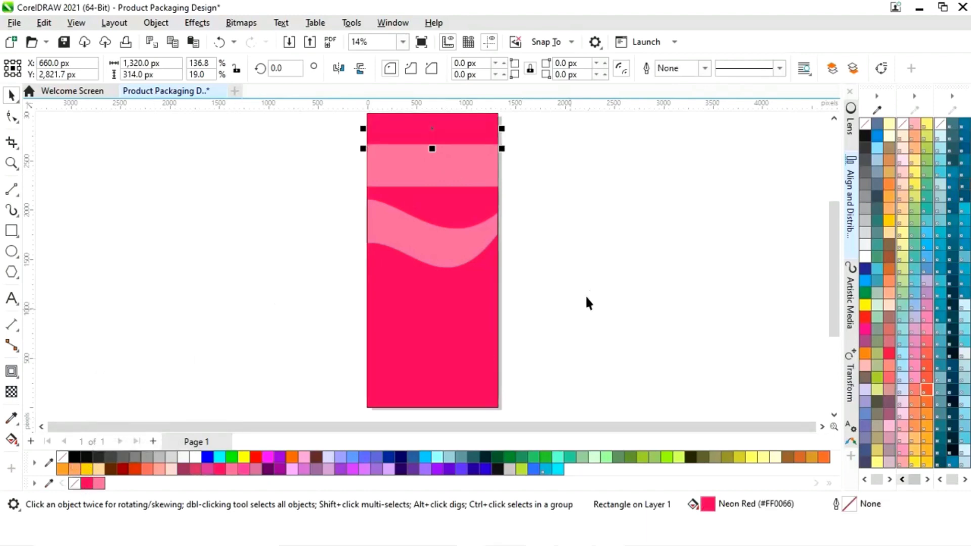
Select all objects of the packaging layout and remove their remaining outlines.
click(509, 187)
scroll(531, 180, down, 1)
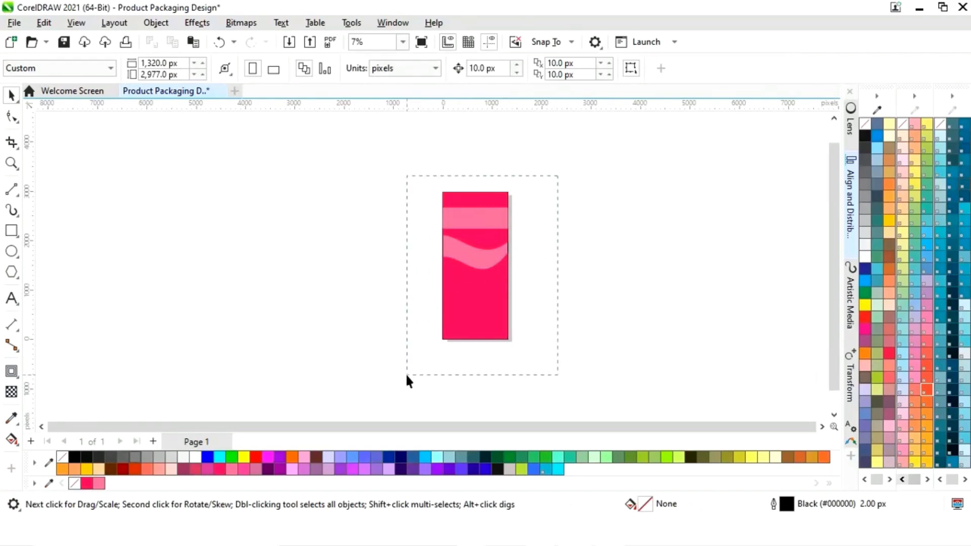
key(ctrl+a)
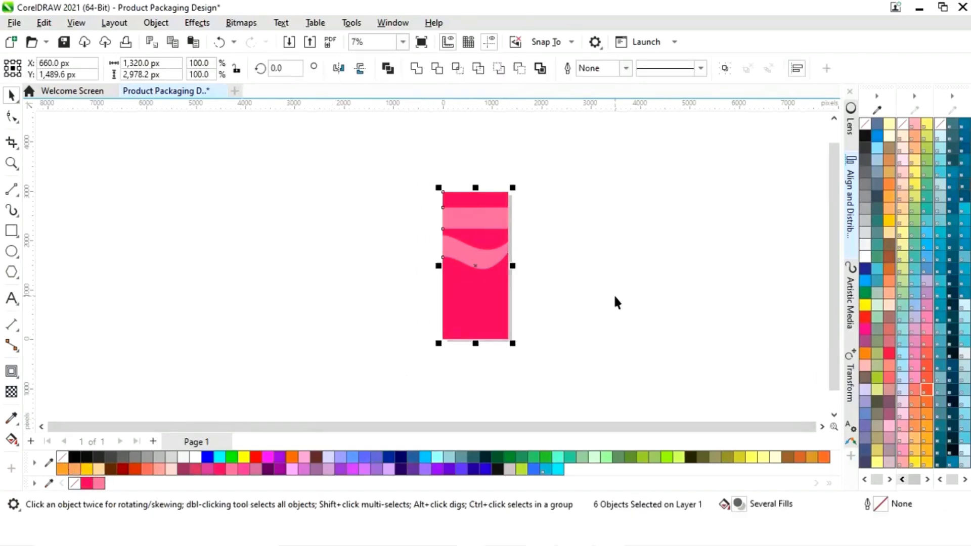
click(617, 301)
key(z)
drag(434, 171, 527, 364)
key(space)
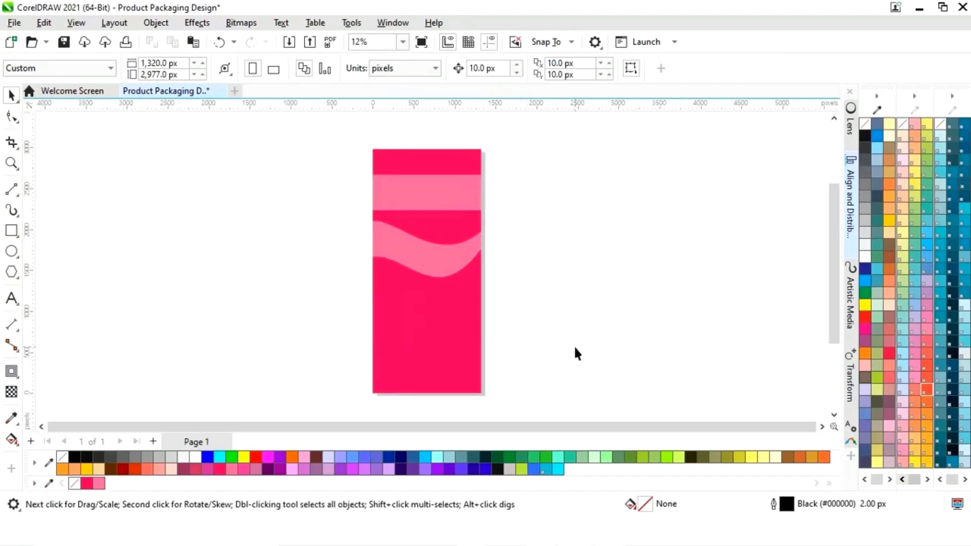
Bring Milk.png and COW.png from the Images folder into the document, beside the packaging panel.
key(alt+Tab)
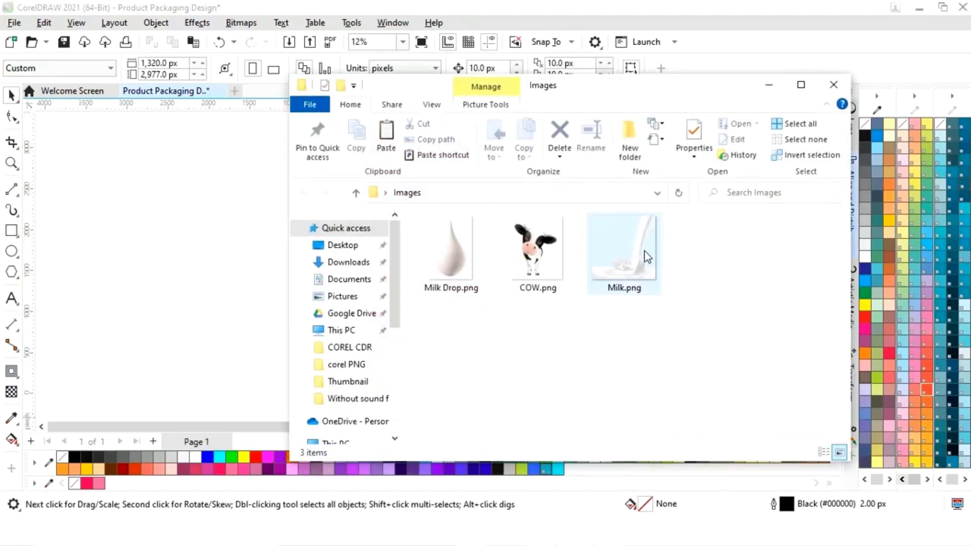
drag(636, 256, 228, 284)
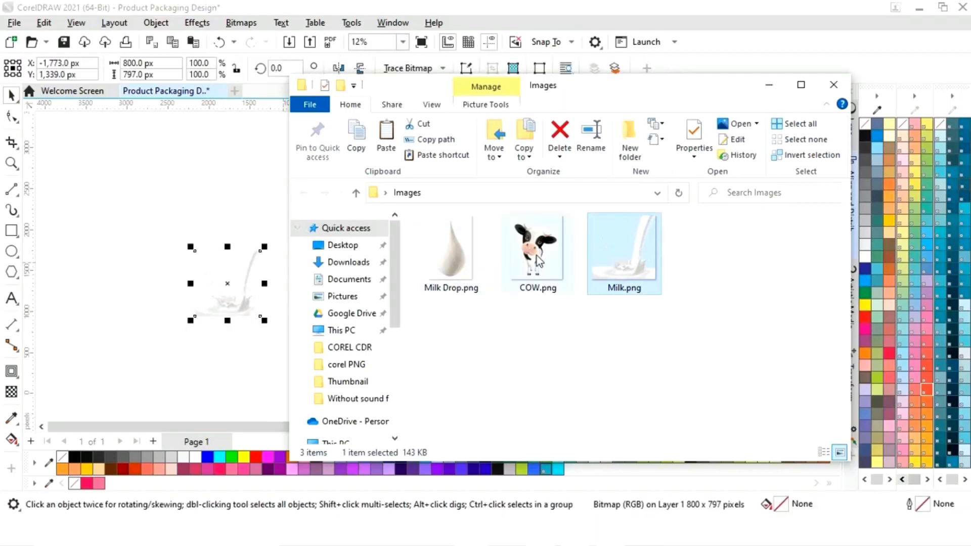
click(525, 291)
drag(309, 336, 134, 285)
click(769, 85)
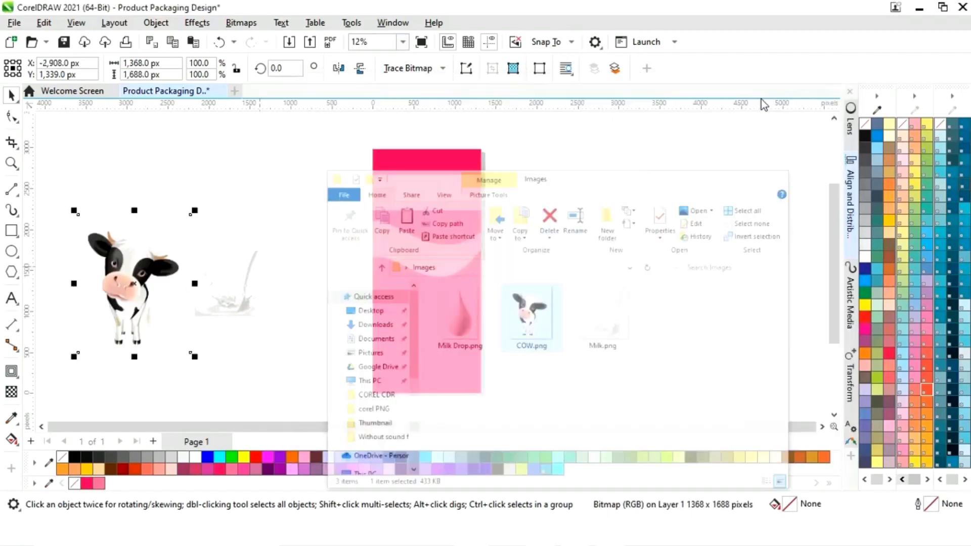
Place the milk image at the layout's lower-left corner and enlarge it proportionally to about 1416 px wide.
drag(239, 281, 404, 369)
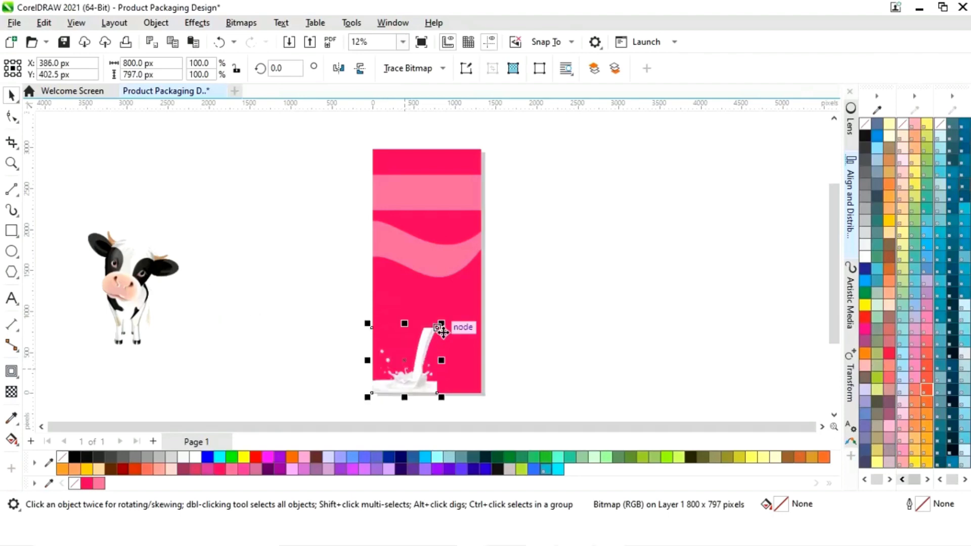
drag(442, 329, 467, 312)
mouse_move(529, 272)
mouse_down()
mouse_move(541, 271)
mouse_move(528, 269)
mouse_up()
key(Escape)
PowerClip the milk image inside the large lower pink wavy shape.
click(457, 352)
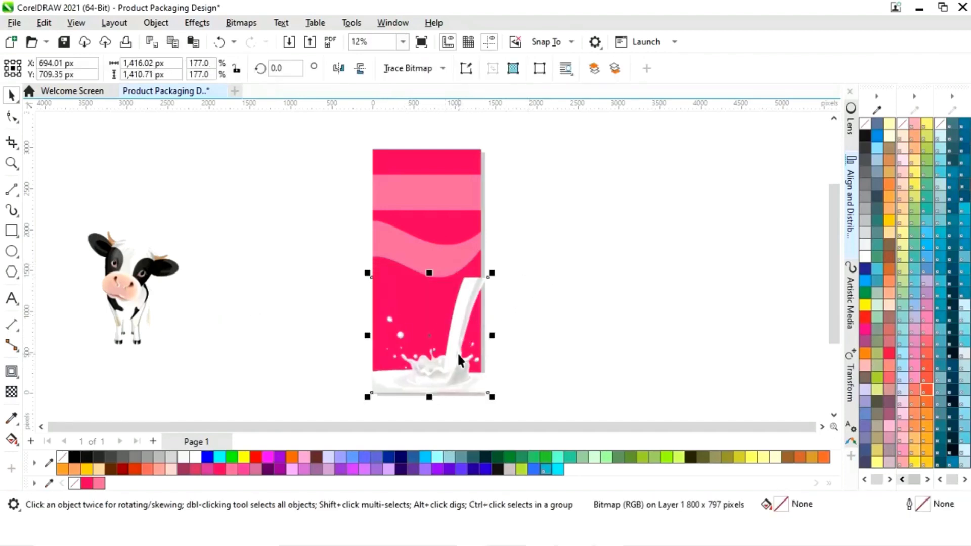
right_click(457, 353)
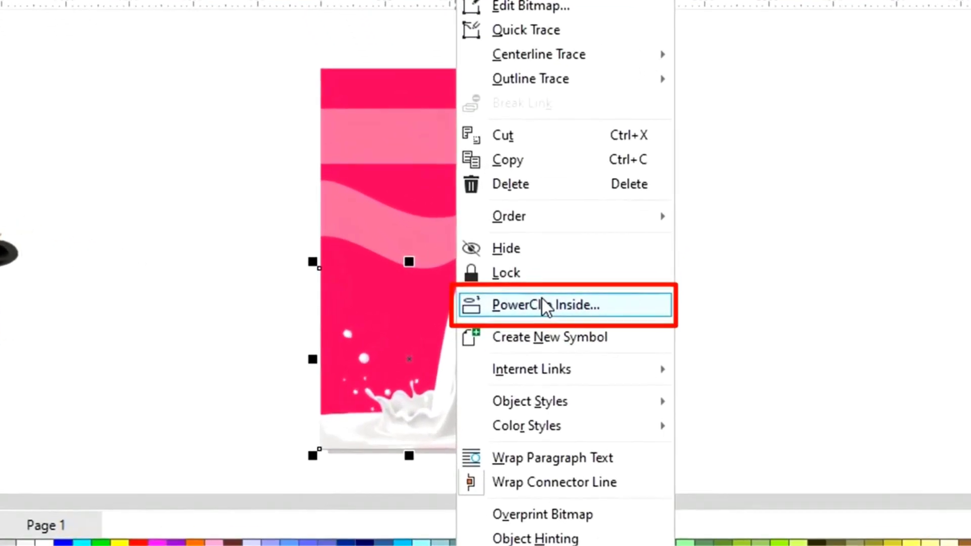
click(545, 306)
click(336, 245)
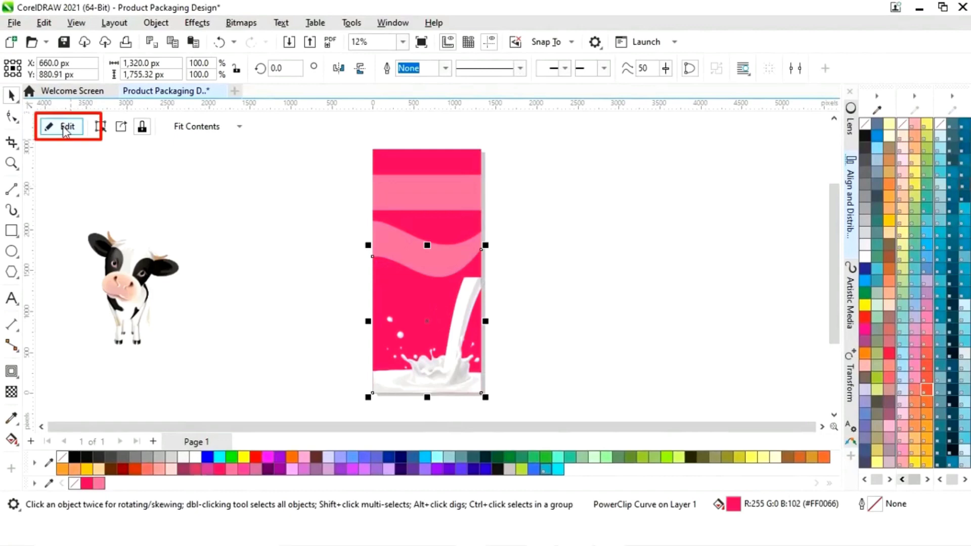
Edit the PowerClip contents to enlarge the milk image to about 1664 px wide, and finish editing.
click(66, 128)
click(485, 344)
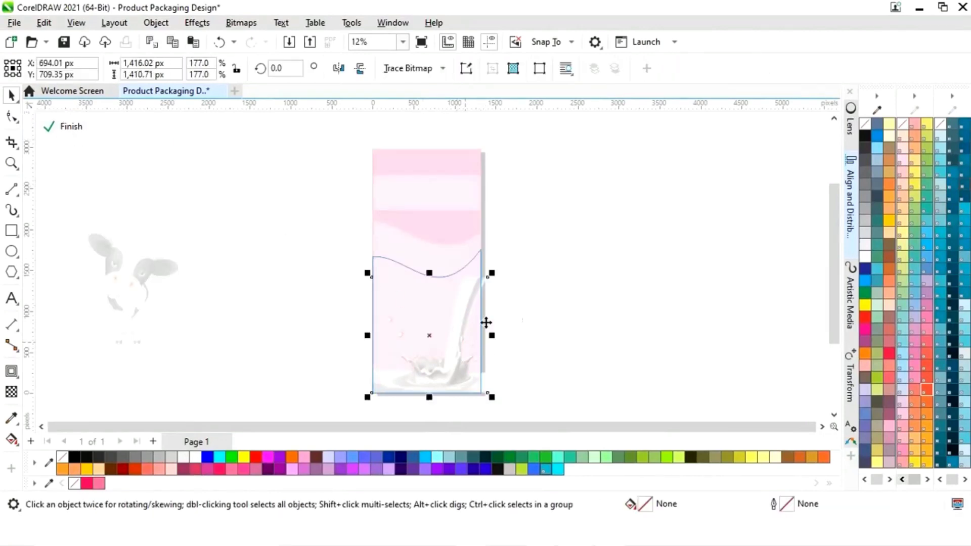
drag(495, 273, 515, 256)
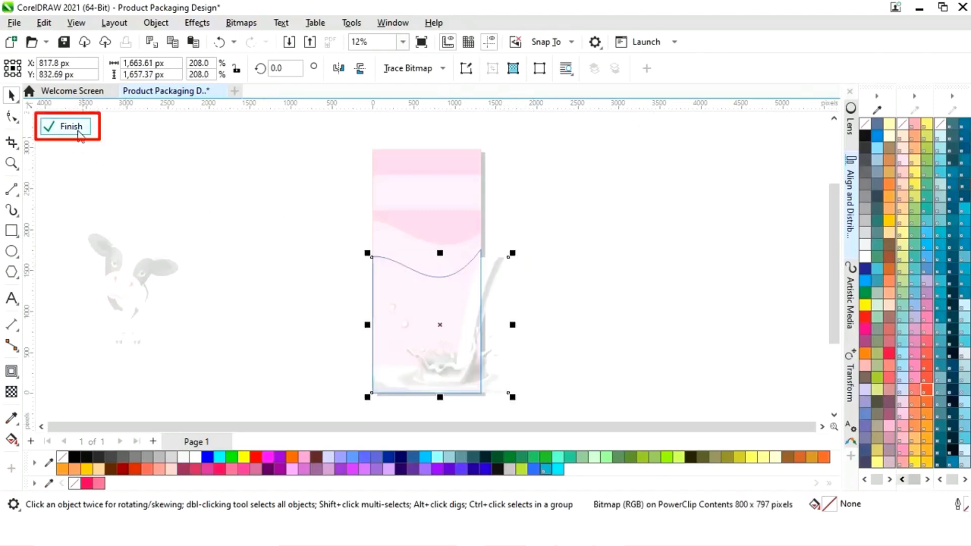
click(82, 132)
click(525, 365)
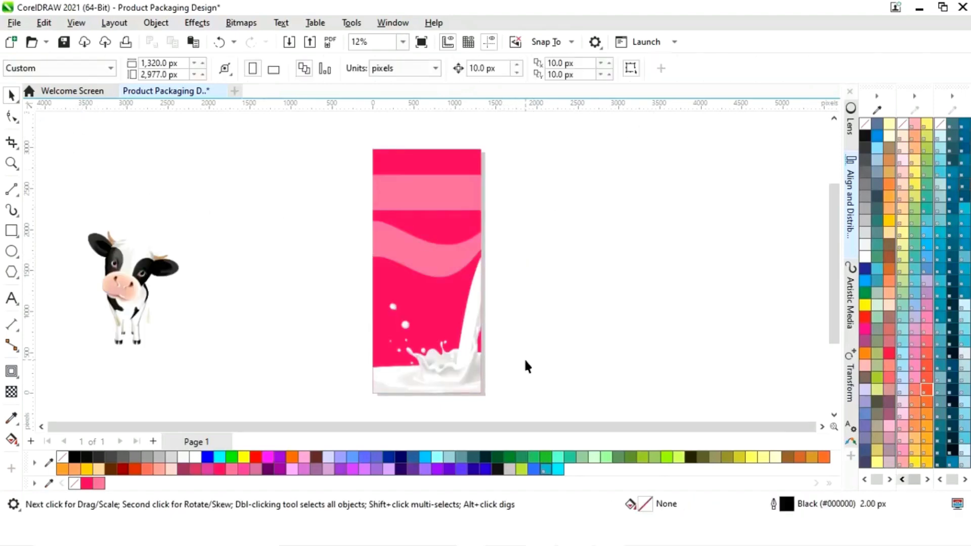
Scale the cow image down to about 691 px wide and place it on the milk at the layout's lower left.
click(126, 306)
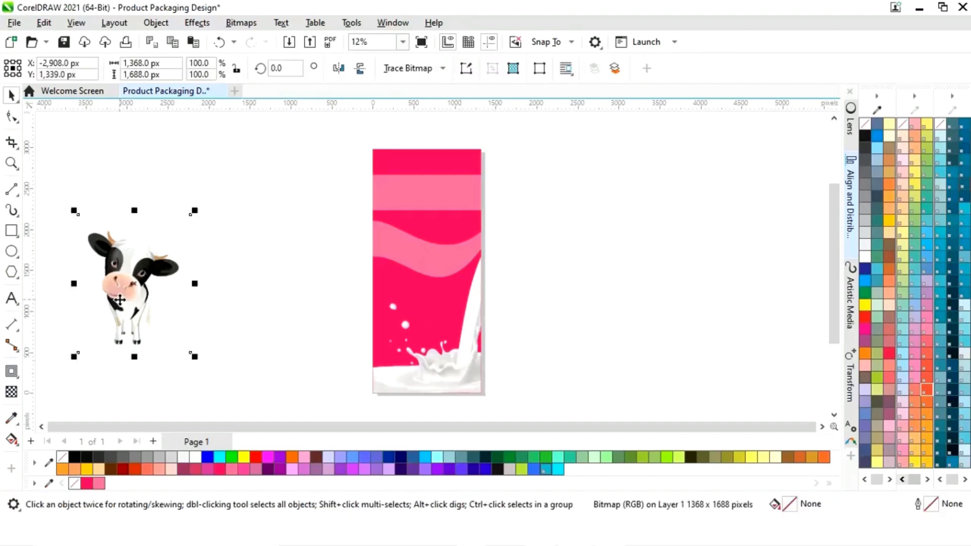
drag(119, 302, 307, 335)
drag(380, 246, 320, 317)
drag(286, 368, 397, 356)
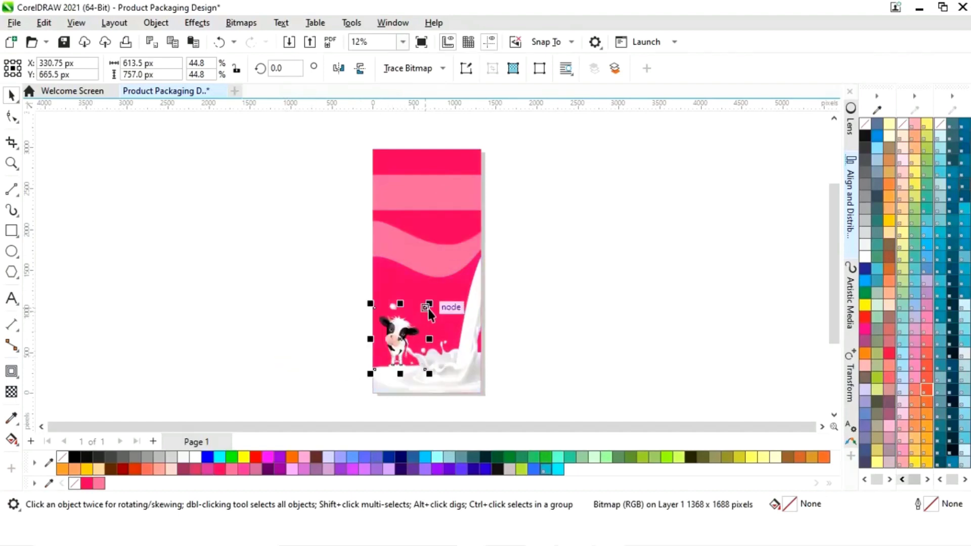
drag(429, 305, 437, 295)
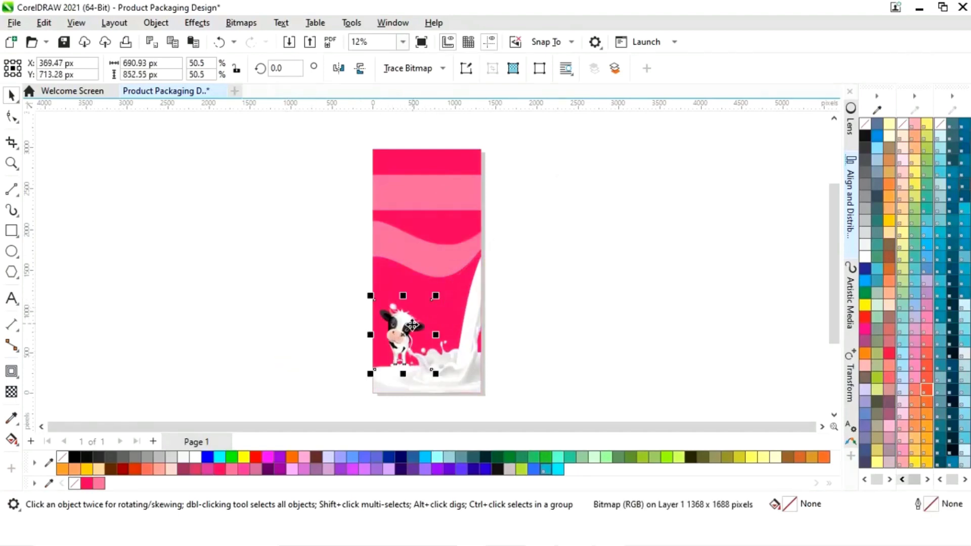
Nudge the cow image slightly left and down so its feet stand in the milk, and deselect it.
drag(410, 328, 398, 340)
key(Left)
key(Down)
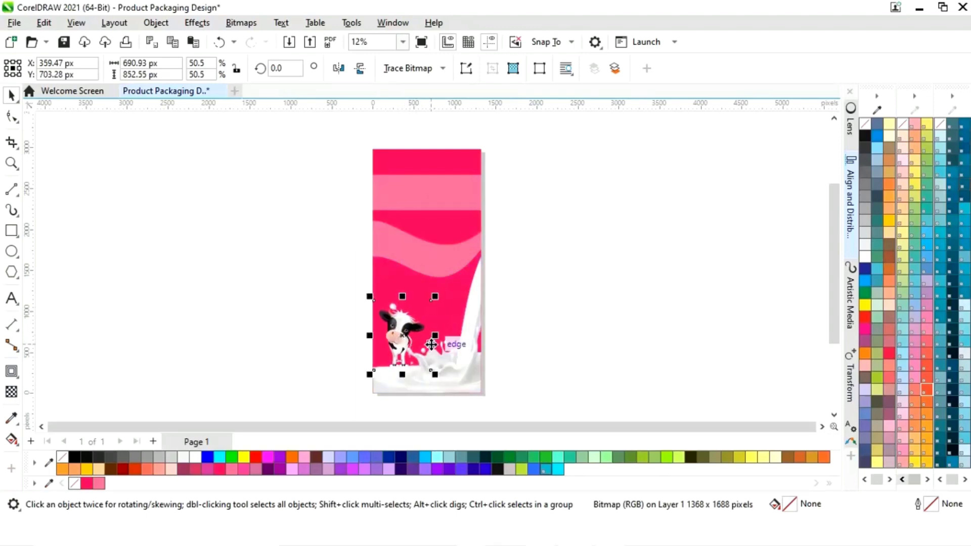
key(Left)
key(Down)
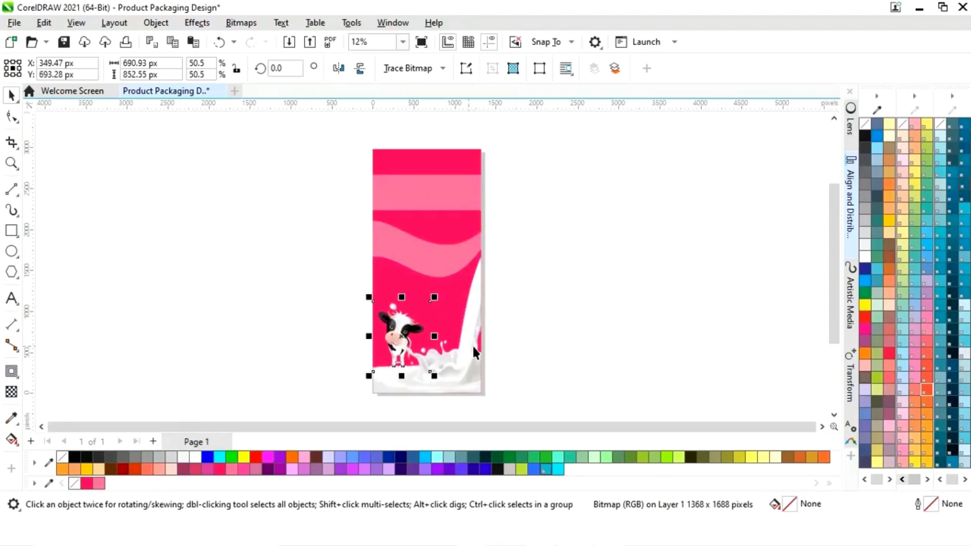
key(Left)
click(543, 324)
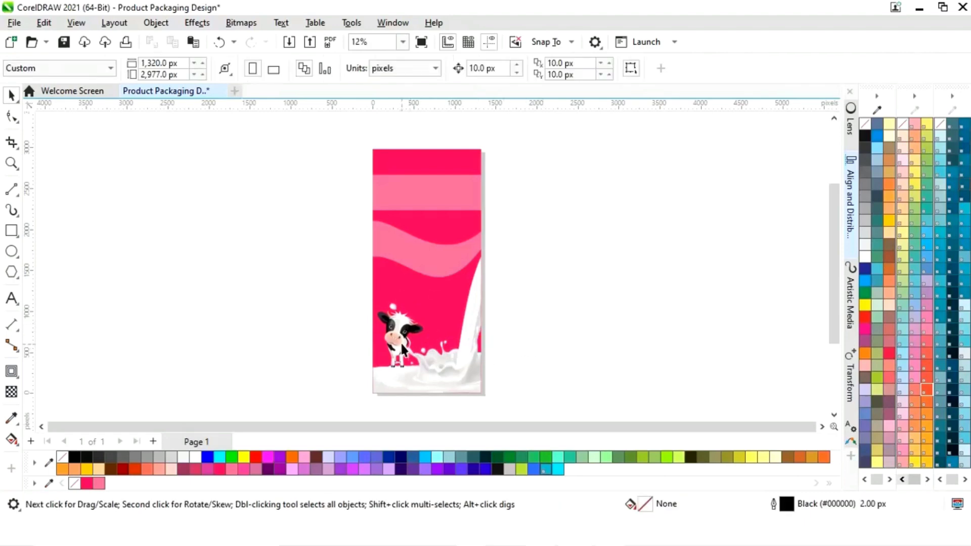
Duplicate the cow image, scale the copy to about 208 px wide and place it in the top pink band's right corner.
drag(402, 343, 534, 239)
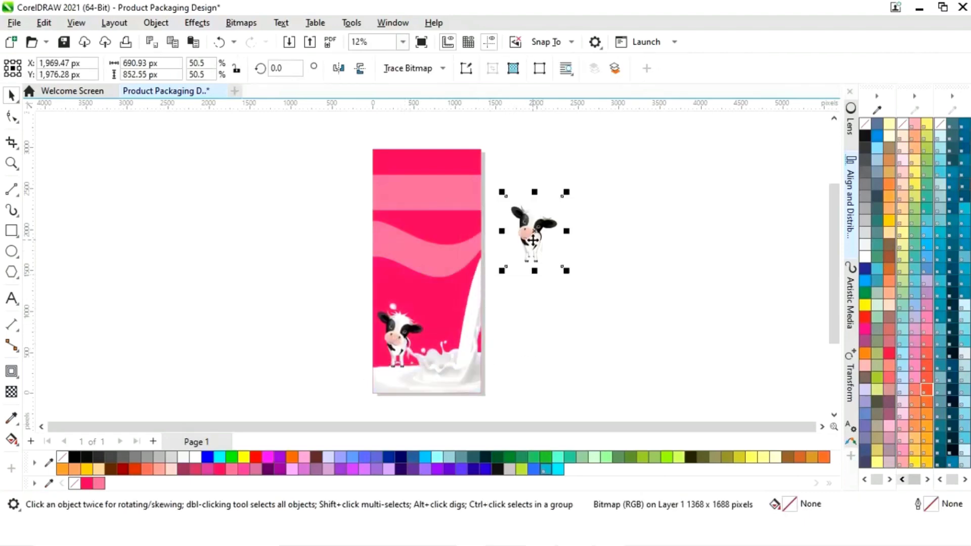
drag(569, 189, 538, 238)
drag(483, 178, 471, 165)
Shift the small cow copy slightly left and down within the top band, and deselect it.
key(z)
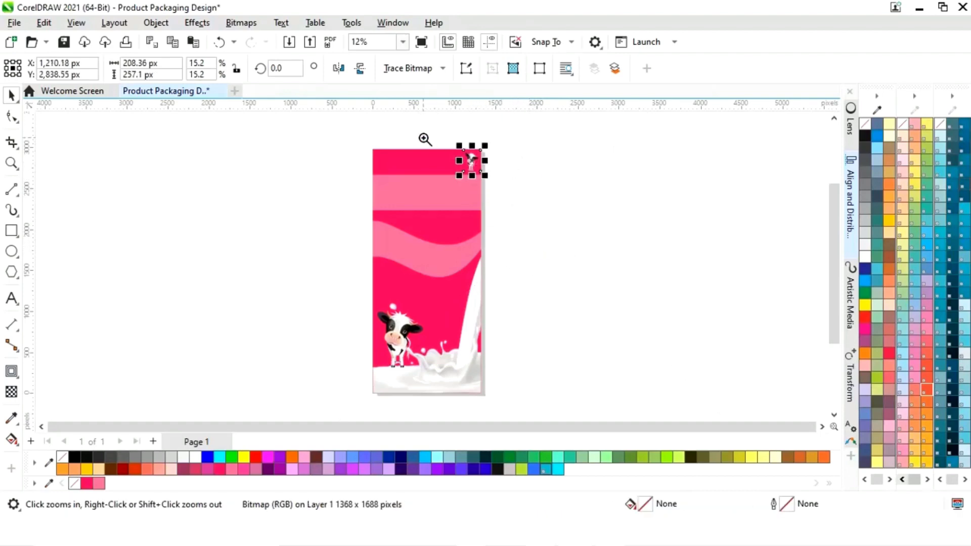
drag(424, 138, 531, 202)
key(space)
drag(406, 238, 401, 243)
key(F4)
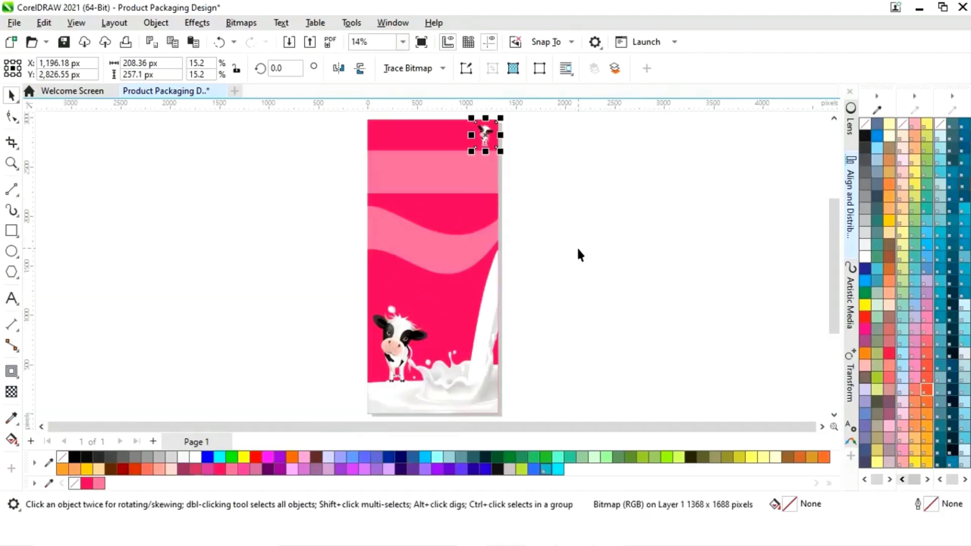
key(Escape)
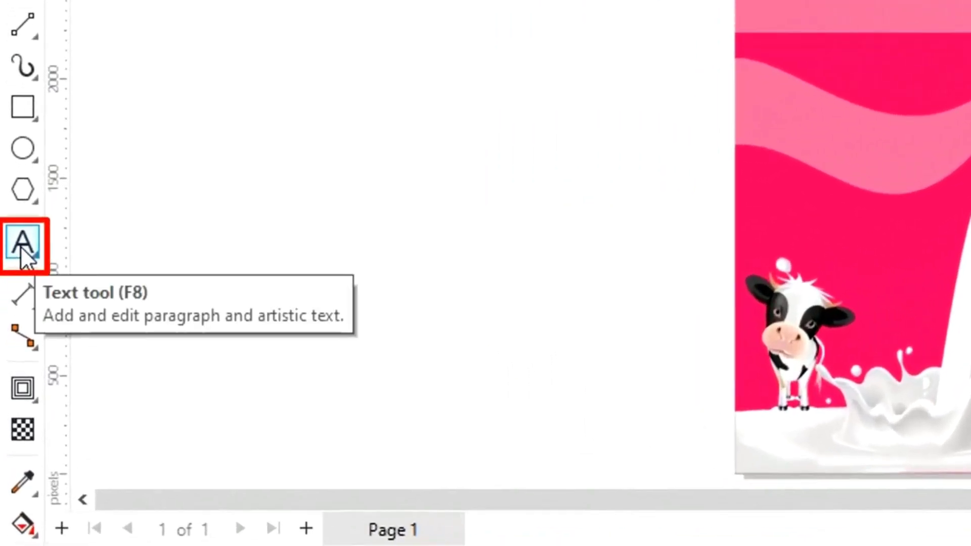
Add the artistic text "Milk" in Brush455 BT beside the page and enlarge it to about 132 pt.
click(11, 299)
click(927, 279)
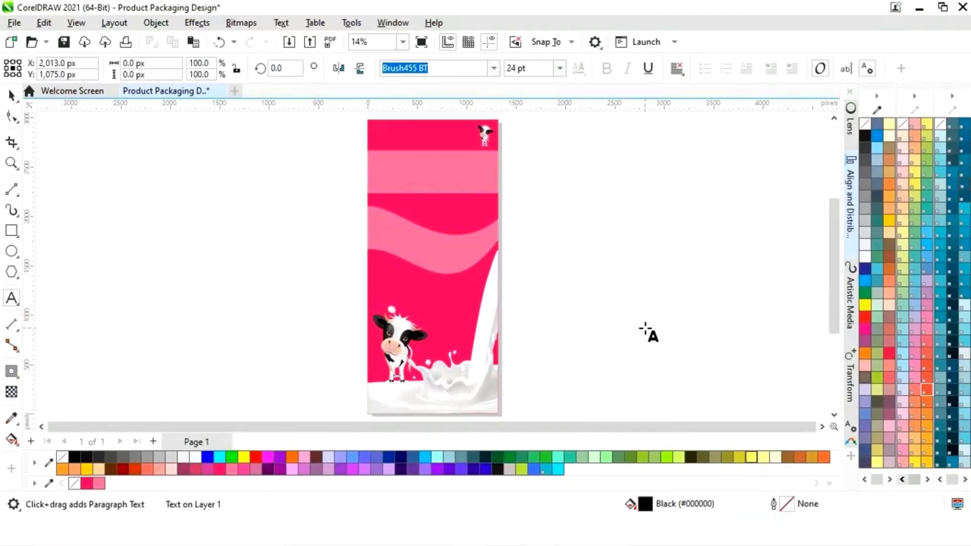
text(Milk)
drag(588, 299, 687, 252)
click(11, 95)
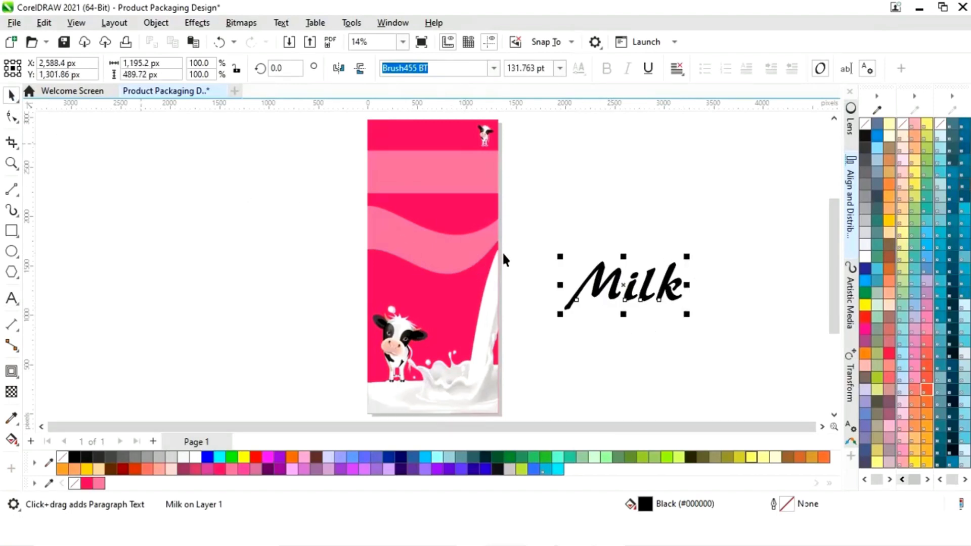
Place the "Milk" text above the cow on the panel, fill it white, and scale it down slightly to fit the width.
drag(580, 286, 390, 271)
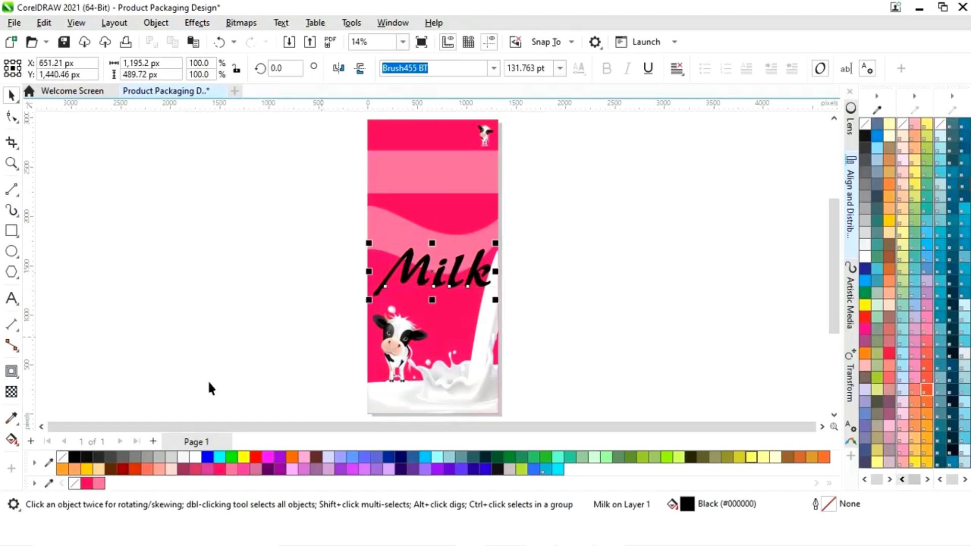
click(195, 457)
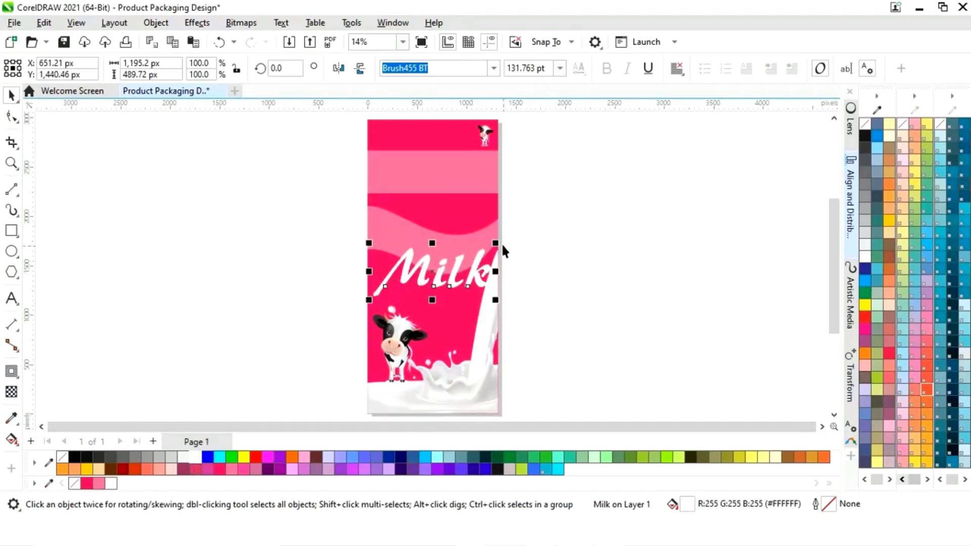
mouse_move(496, 243)
mouse_down()
mouse_move(495, 254)
mouse_move(481, 251)
mouse_up()
drag(428, 276, 429, 266)
key(Escape)
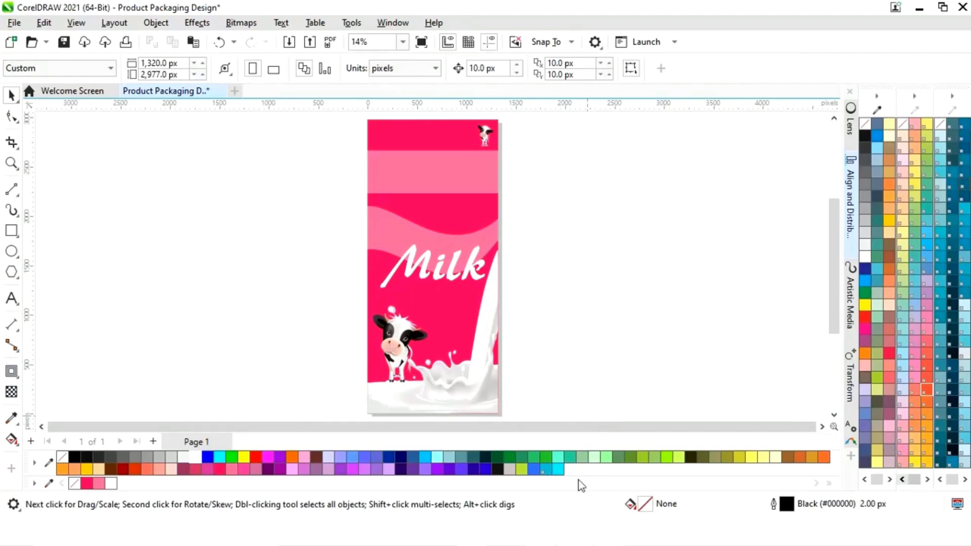
Import Milk Drop.png from the Images folder, scale it to about 116 px wide and place it above the "Milk" text.
key(alt+Tab)
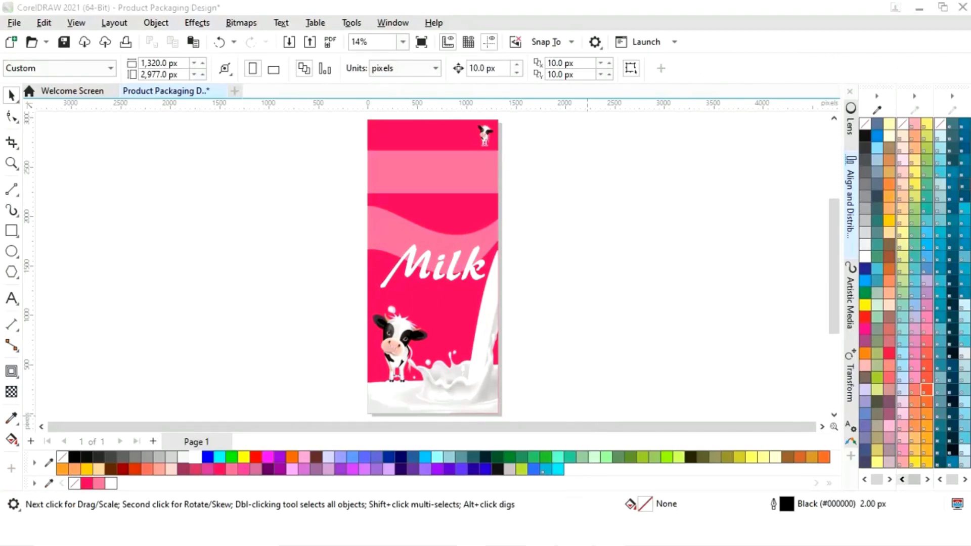
drag(475, 265, 198, 266)
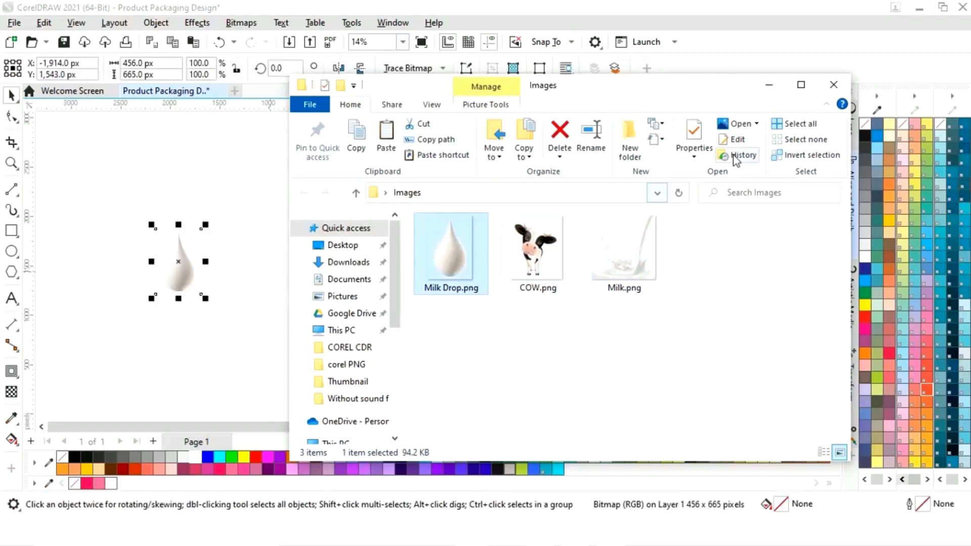
click(768, 84)
drag(204, 230, 368, 258)
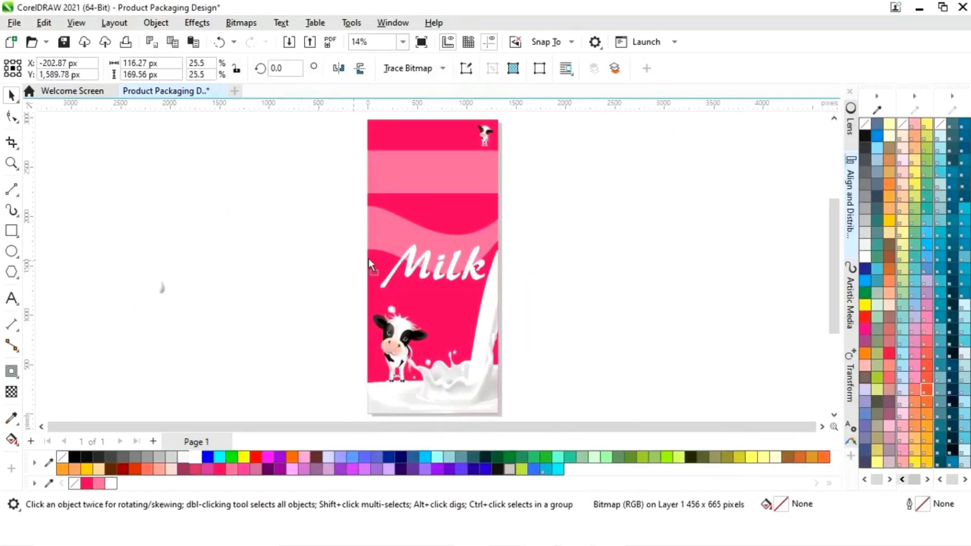
drag(430, 214, 442, 212)
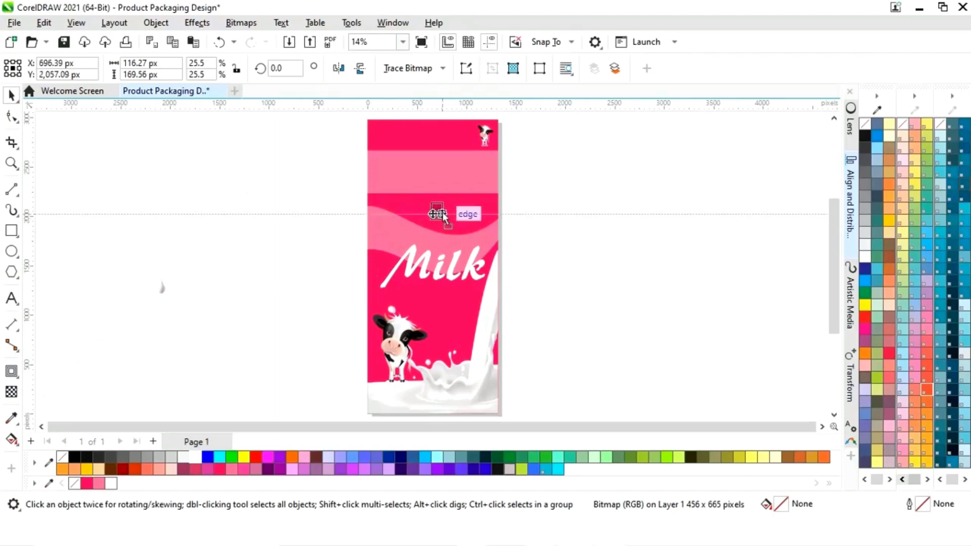
click(560, 250)
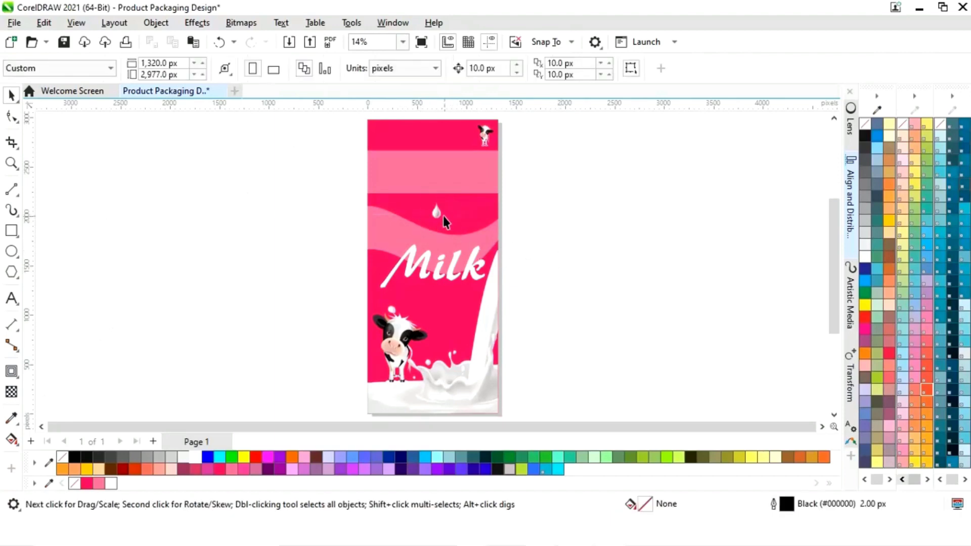
Add the text "PURE" in Arial Rounded MT Bold, enlarge it to about 33 pt and place it between the drop and "Milk".
click(11, 302)
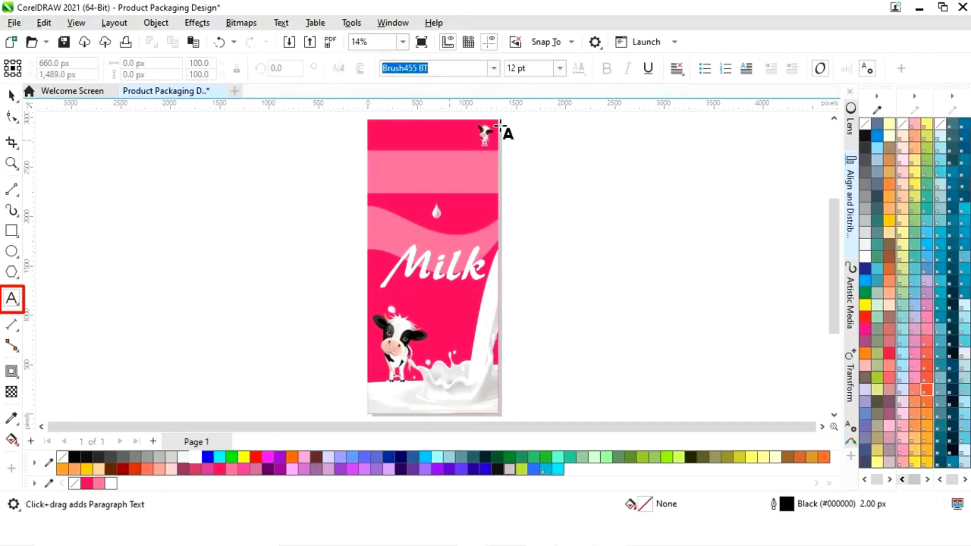
click(494, 68)
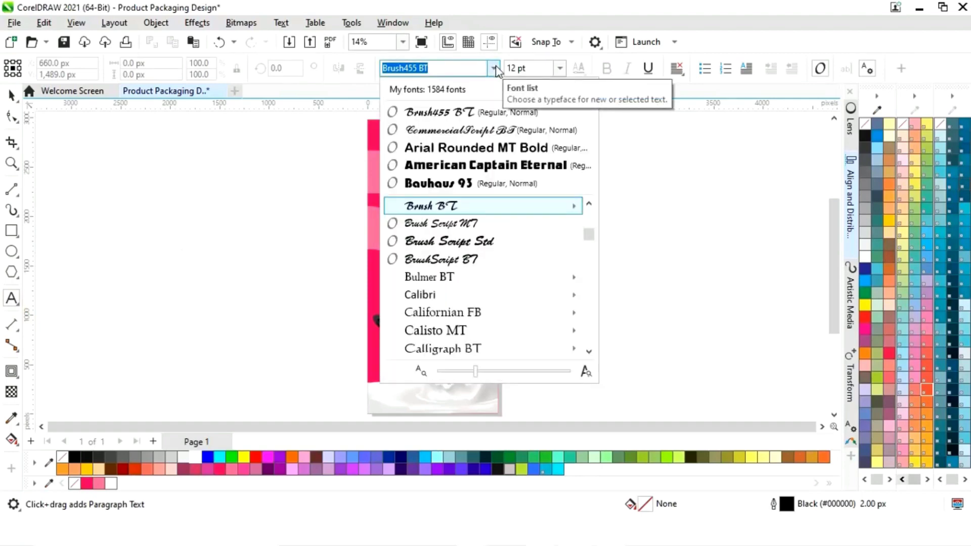
click(478, 147)
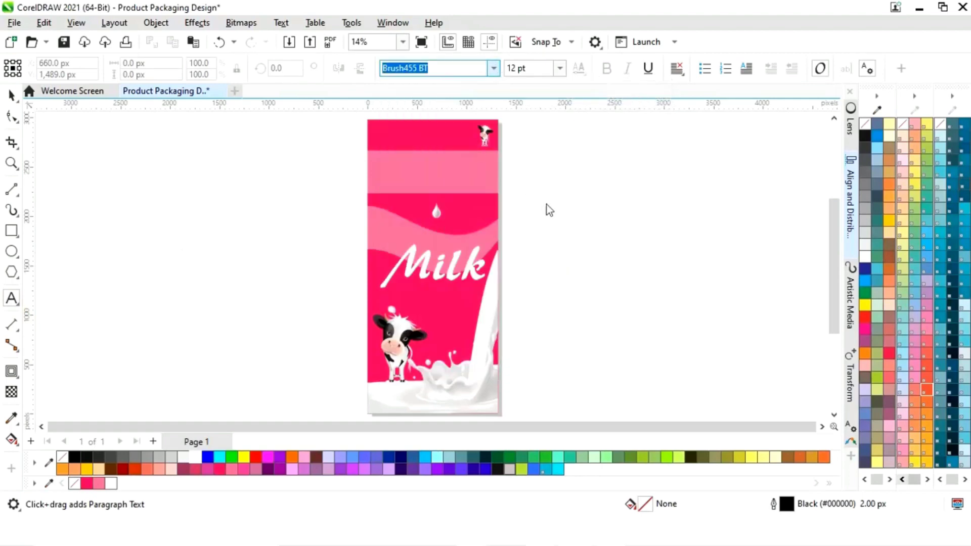
click(567, 283)
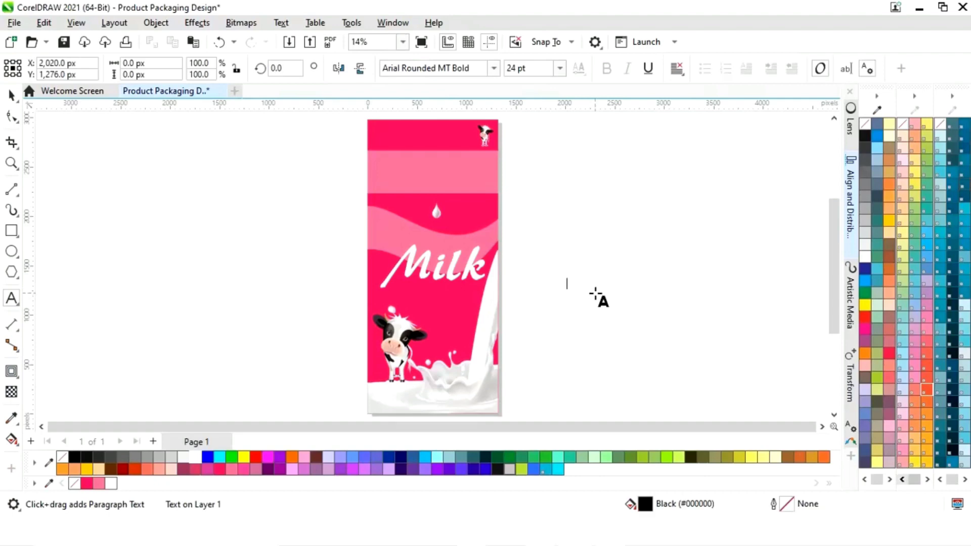
text(PURE)
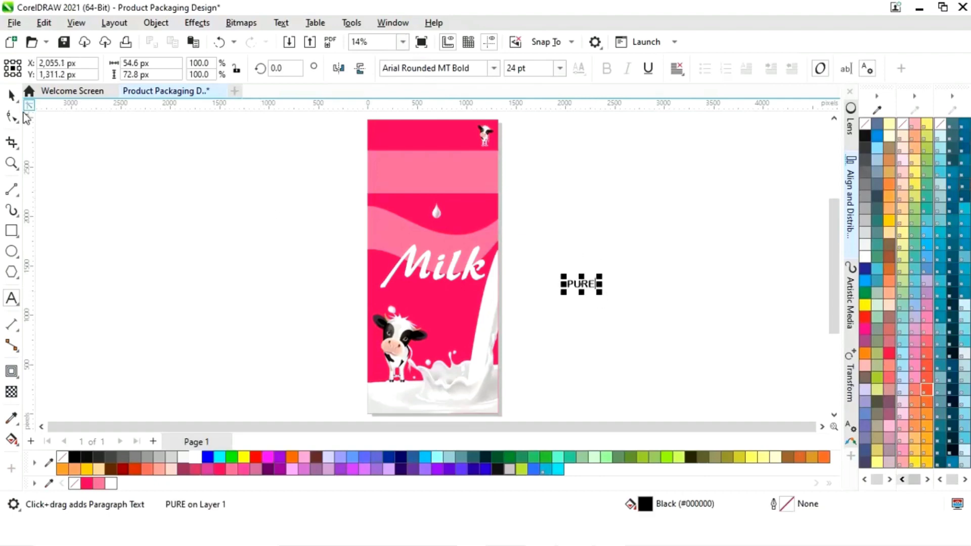
click(11, 95)
drag(599, 292, 438, 228)
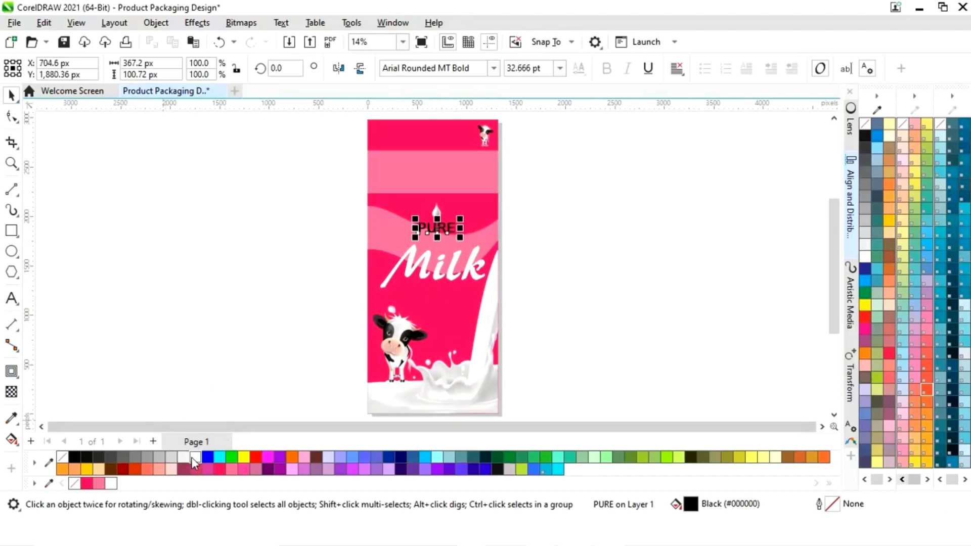
Fill "PURE" white, centre it horizontally on the panel, and align the milk drop's centre with it.
shift+click(481, 209)
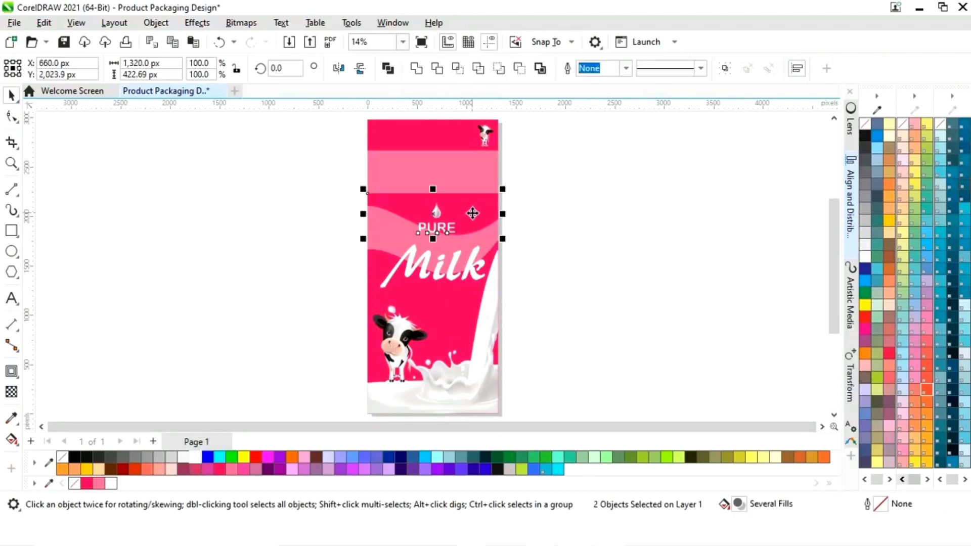
click(560, 217)
click(436, 215)
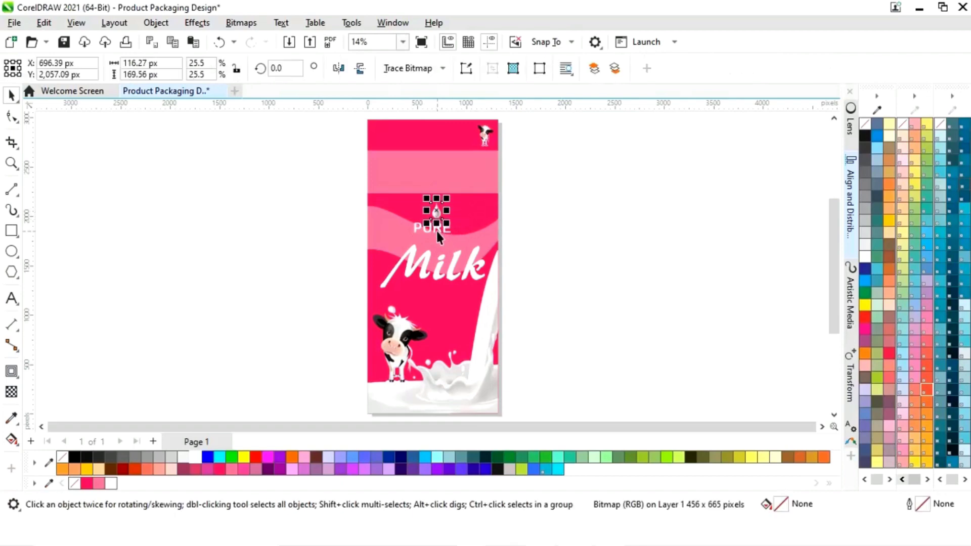
shift+click(437, 232)
click(597, 232)
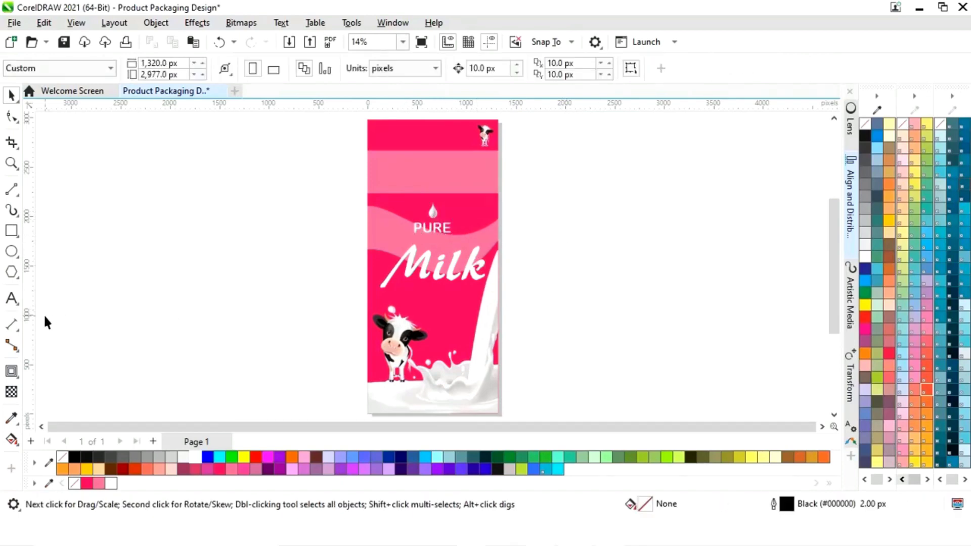
Add the text "Full Cream" beside the page and enlarge it to about 55 pt.
click(11, 298)
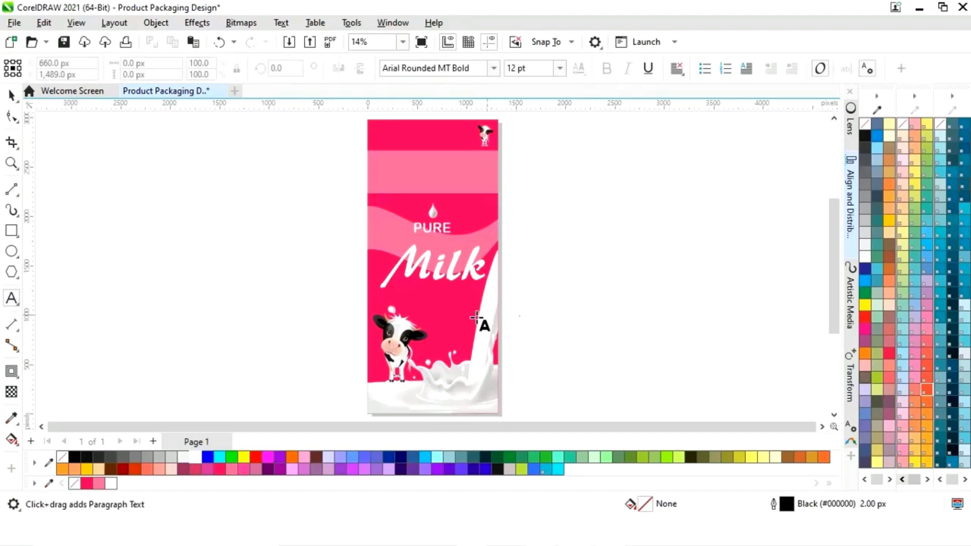
click(539, 303)
text(Fu)
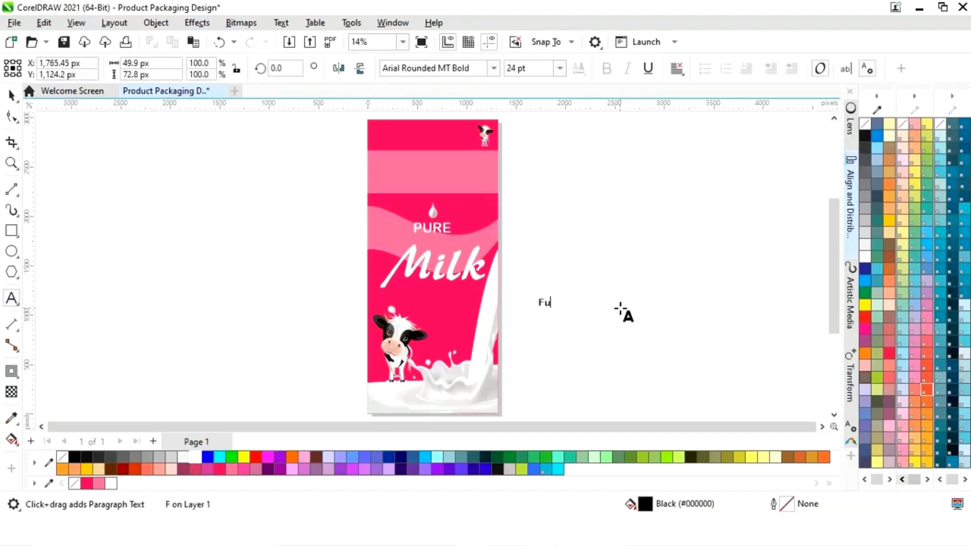
text(ll Cream)
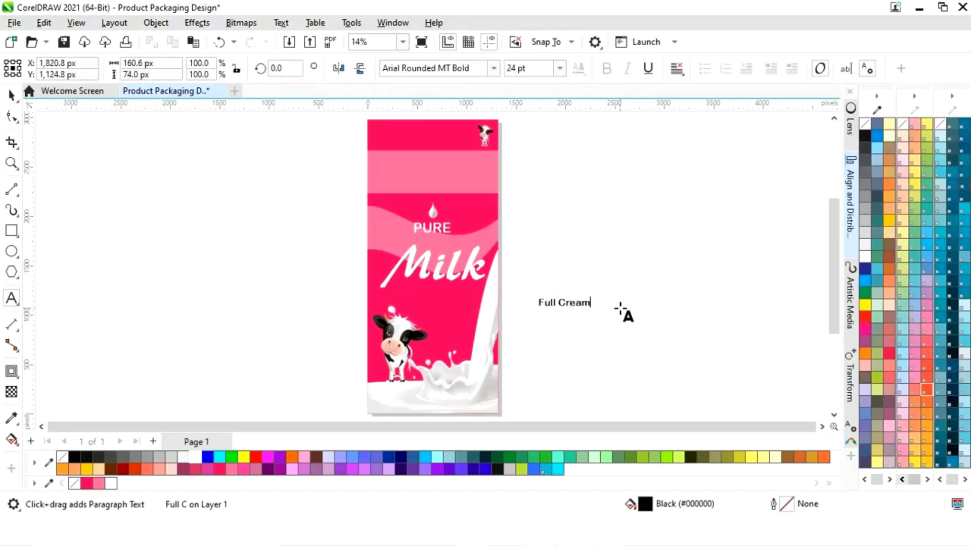
key(ctrl+space)
drag(597, 293, 660, 245)
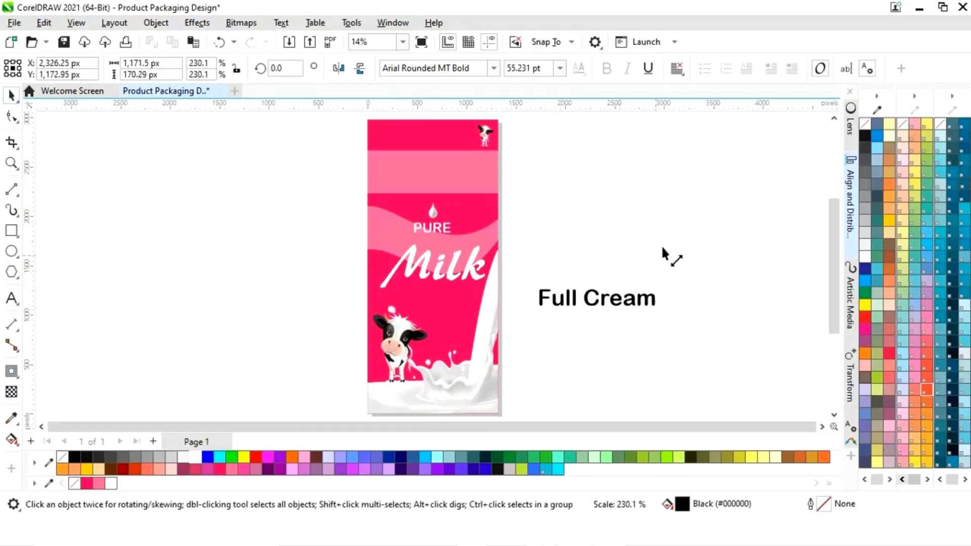
Set "Full Cream" in Brush455 BT, scale it to about 737 px wide under "Milk", and fill it white.
click(494, 68)
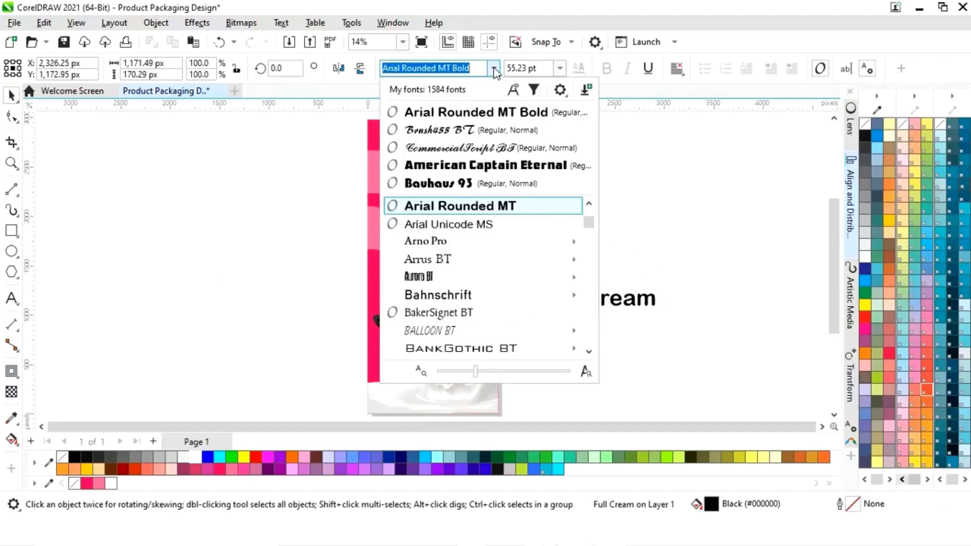
click(470, 130)
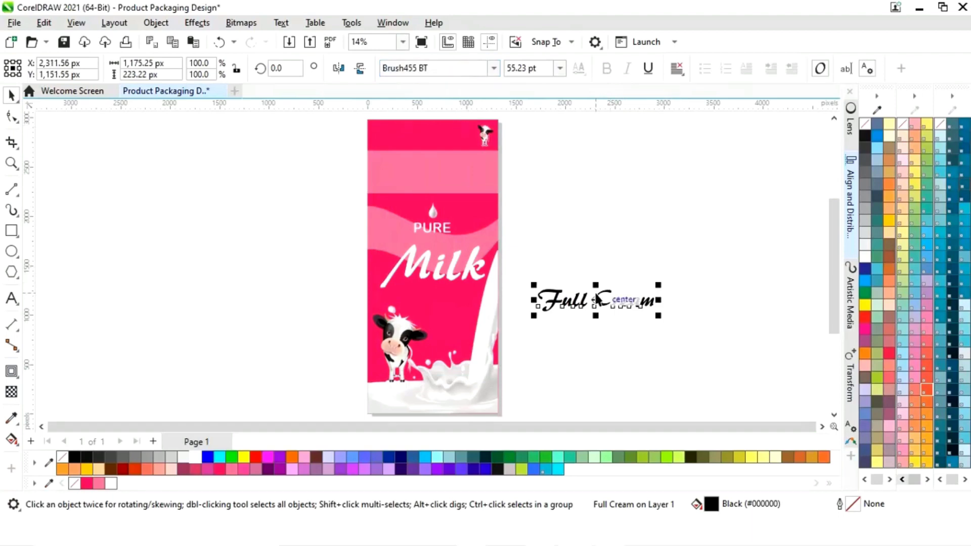
drag(597, 298, 450, 291)
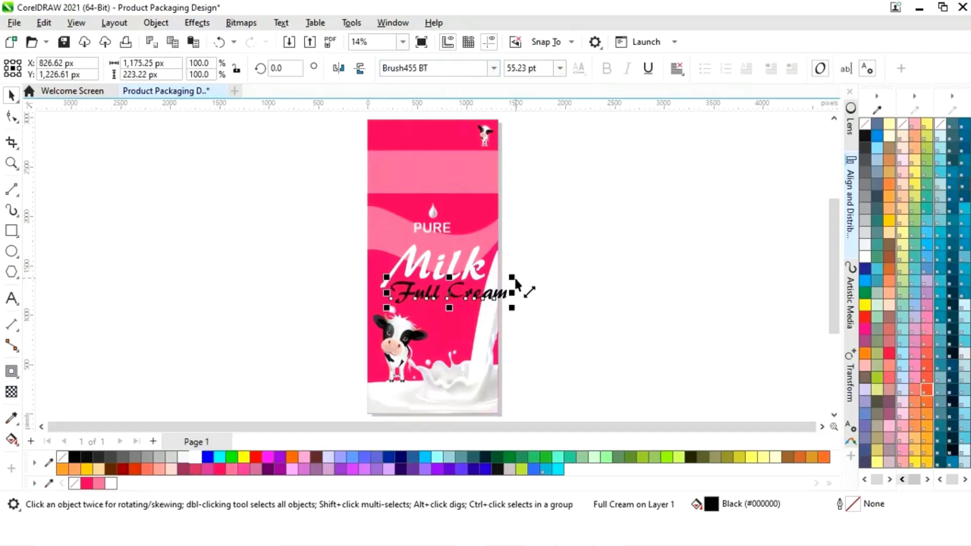
drag(512, 278, 444, 291)
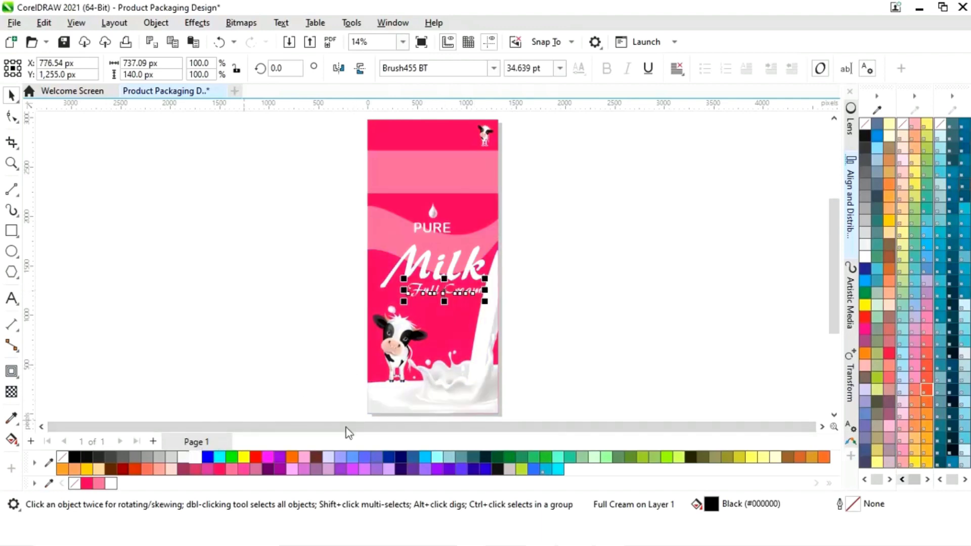
click(544, 308)
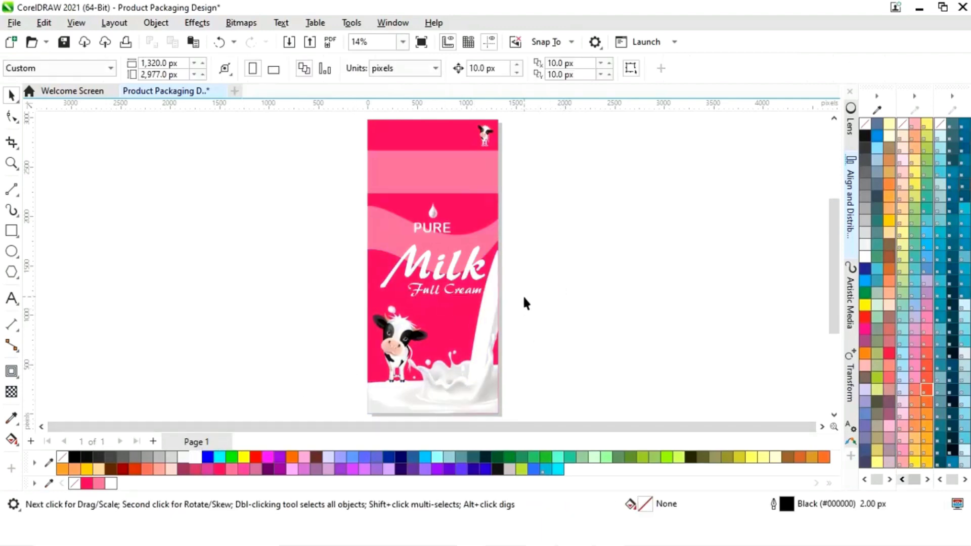
Duplicate the "Milk" and "Full Cream" texts, scaling the copy to about 272 px wide at the light pink band's left end.
drag(535, 304, 353, 238)
drag(464, 289, 411, 166)
drag(472, 144, 389, 165)
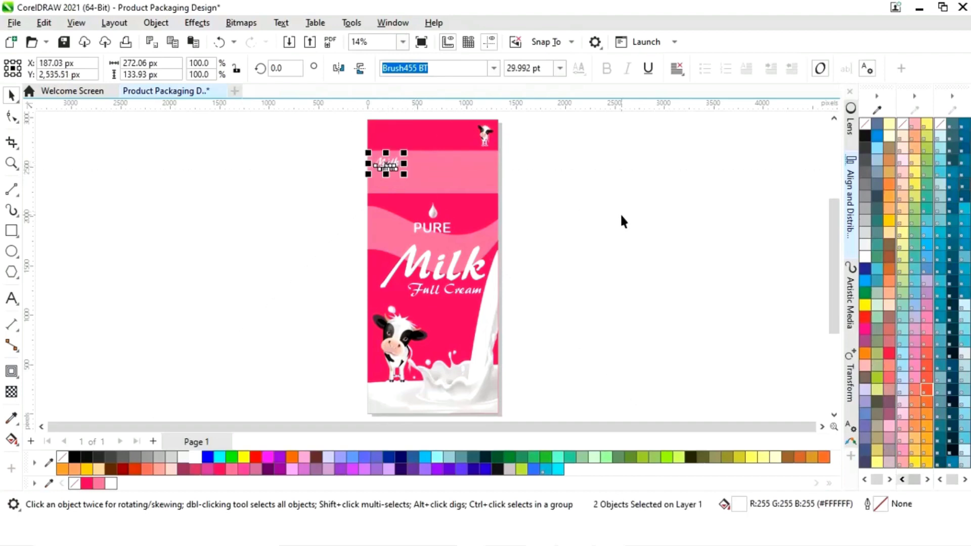
click(620, 215)
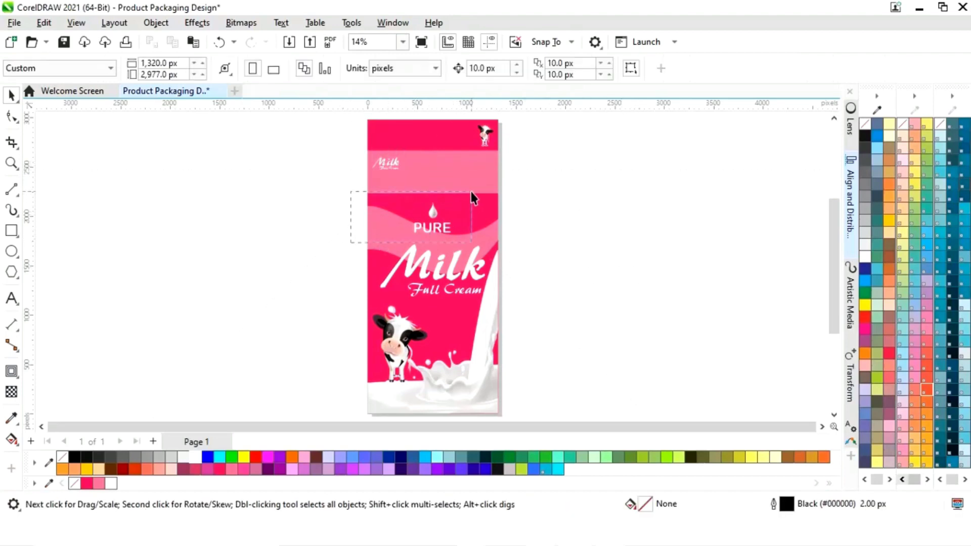
Duplicate the milk drop and "PURE" text, scale the copy down and place it in the top band above the small "Milk" text.
drag(471, 197, 472, 198)
drag(434, 225, 447, 148)
drag(447, 148, 386, 143)
click(323, 199)
key(z)
drag(341, 120, 431, 166)
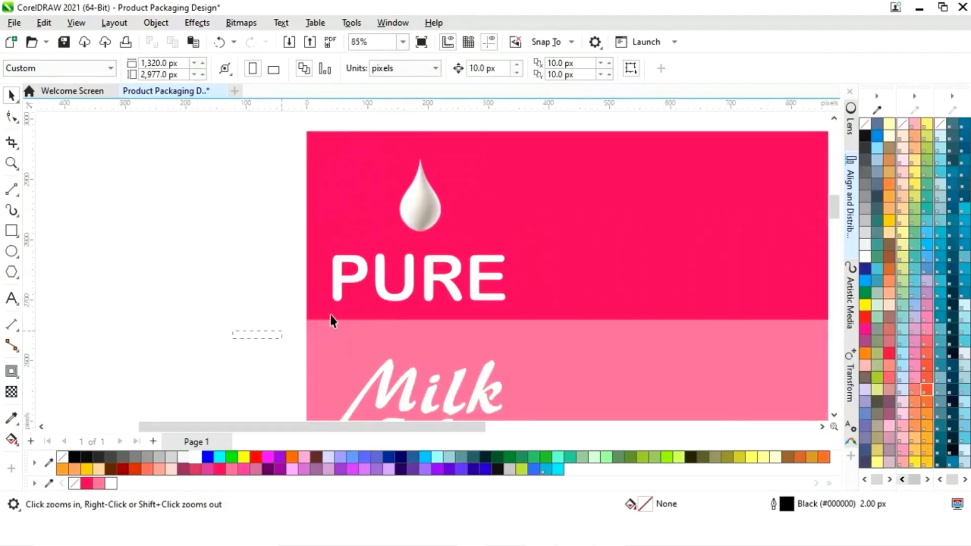
Scale down the small milk drop and "PURE" text and move them closer to the top band's upper-left corner.
drag(330, 314, 494, 169)
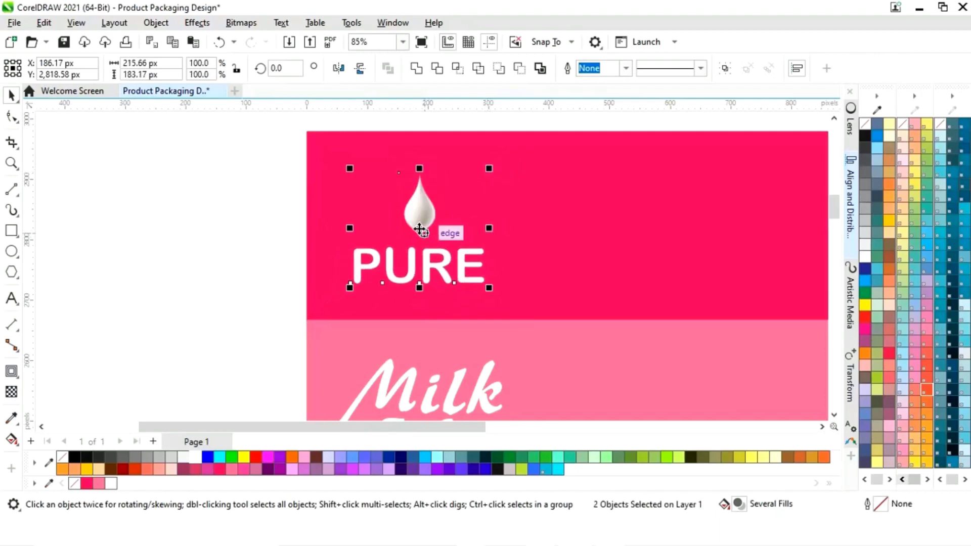
drag(419, 229, 394, 212)
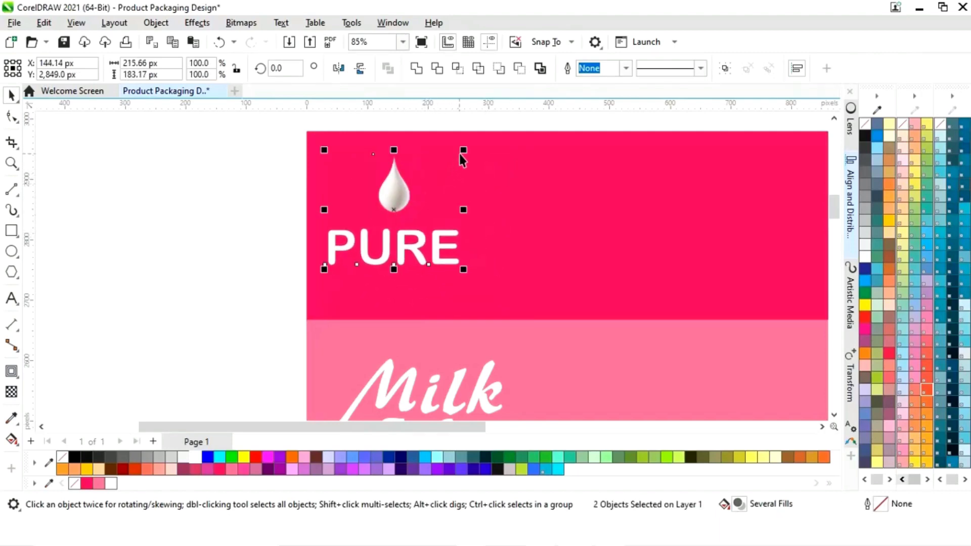
drag(460, 156, 457, 158)
click(289, 258)
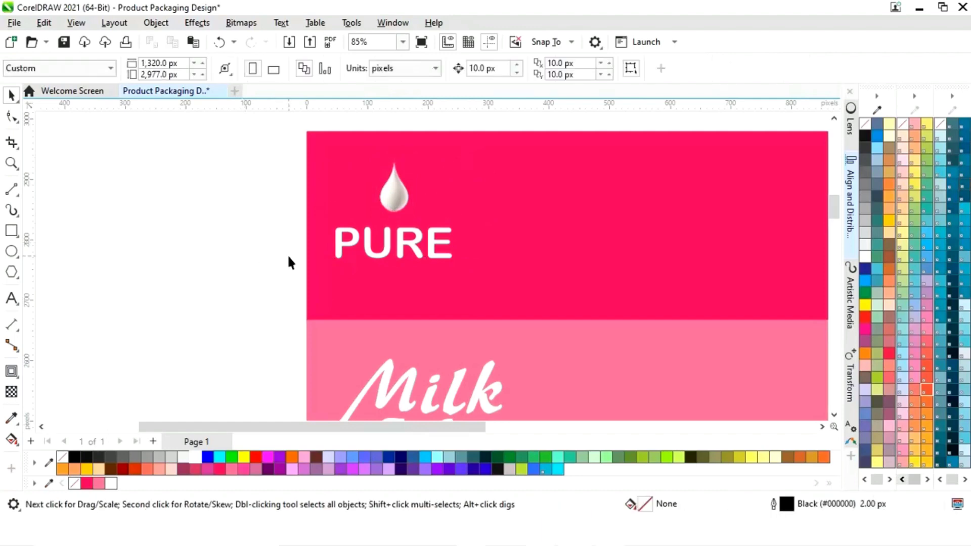
key(shift+F4)
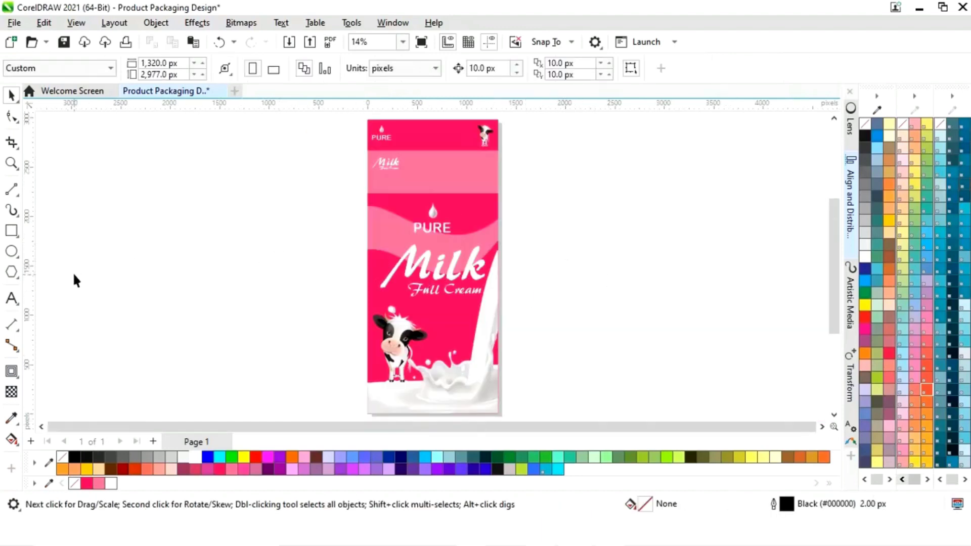
Draw an ellipse about 432 × 417 px beside the page and set its size to 400 × 400 px.
click(11, 251)
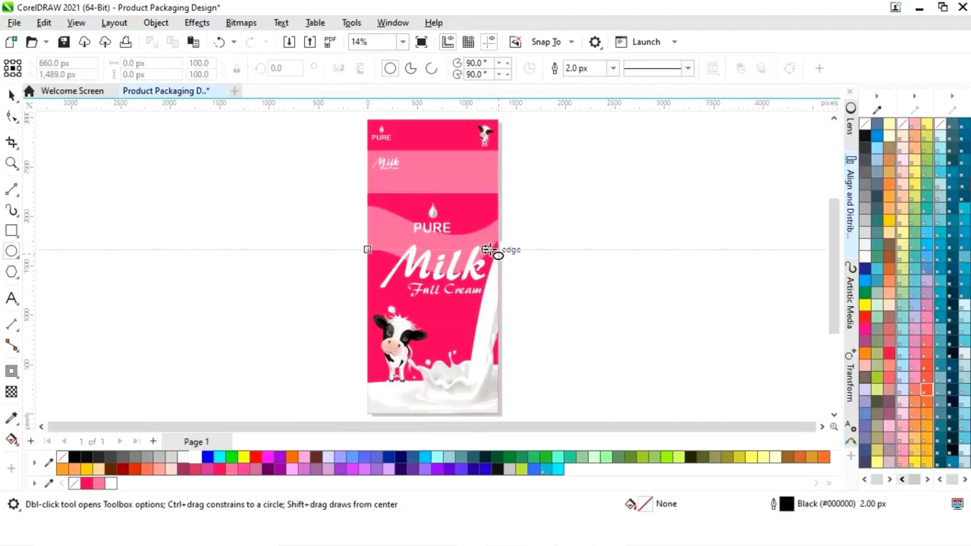
drag(530, 223, 576, 268)
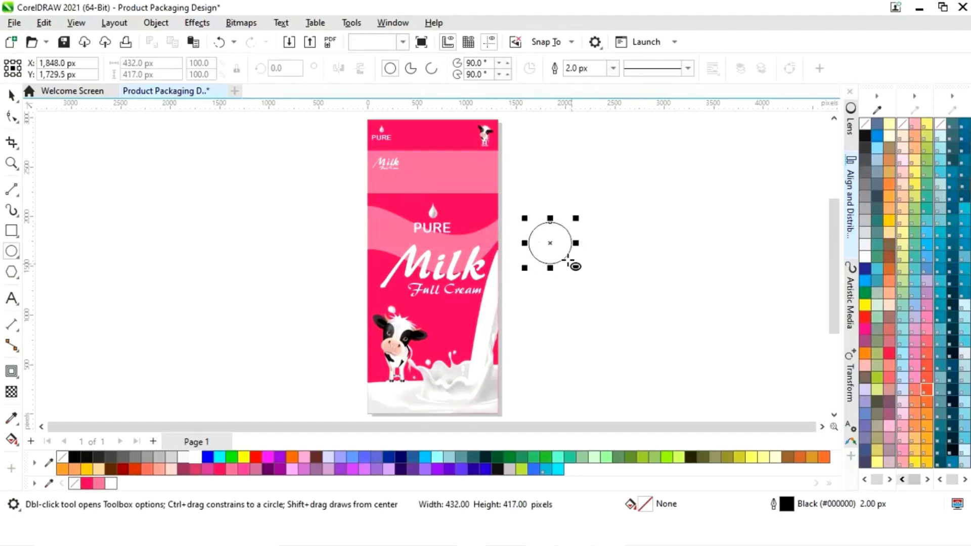
click(159, 65)
drag(160, 65, 109, 76)
text(4)
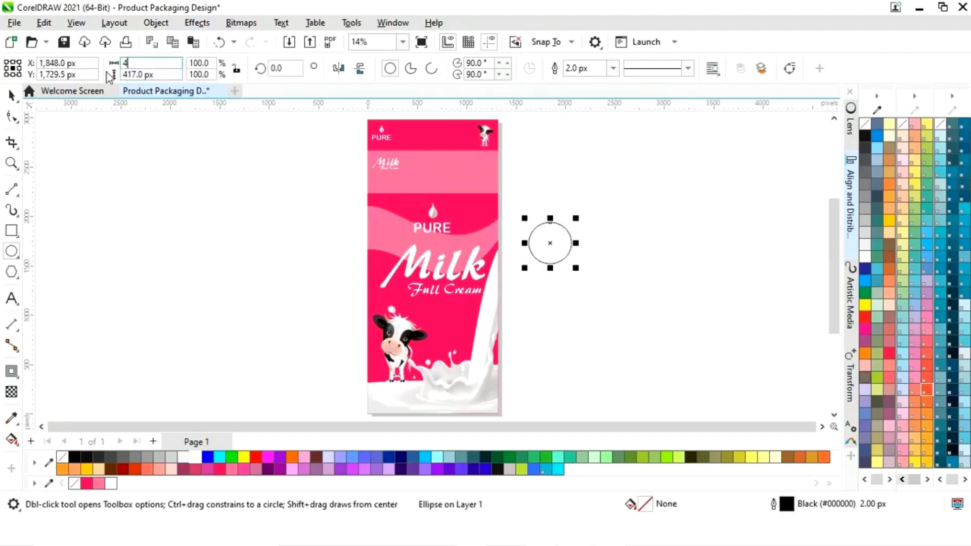
text(00)
key(Tab)
text(4)
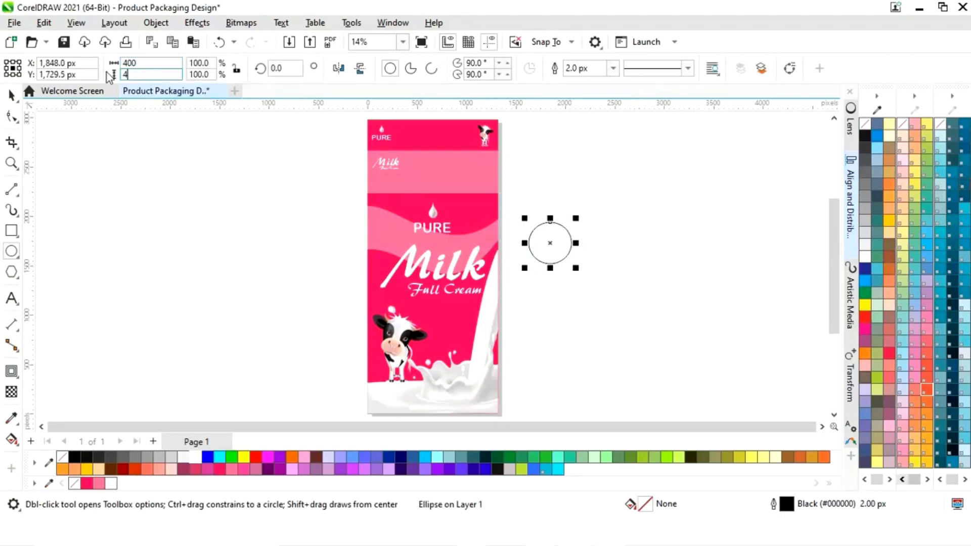
text(00)
click(12, 95)
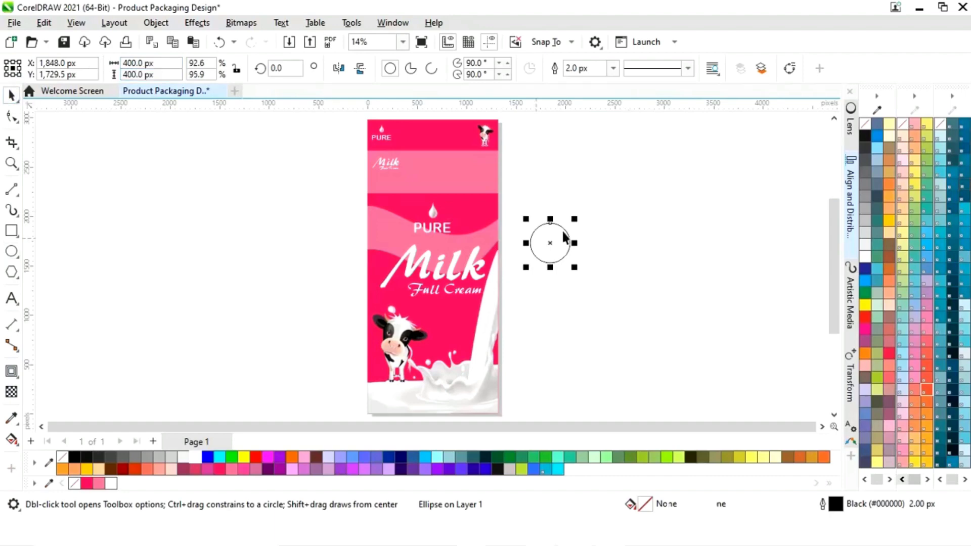
Place the circle to the right of the large "PURE" text and scale it to about 207 px.
drag(544, 247, 480, 231)
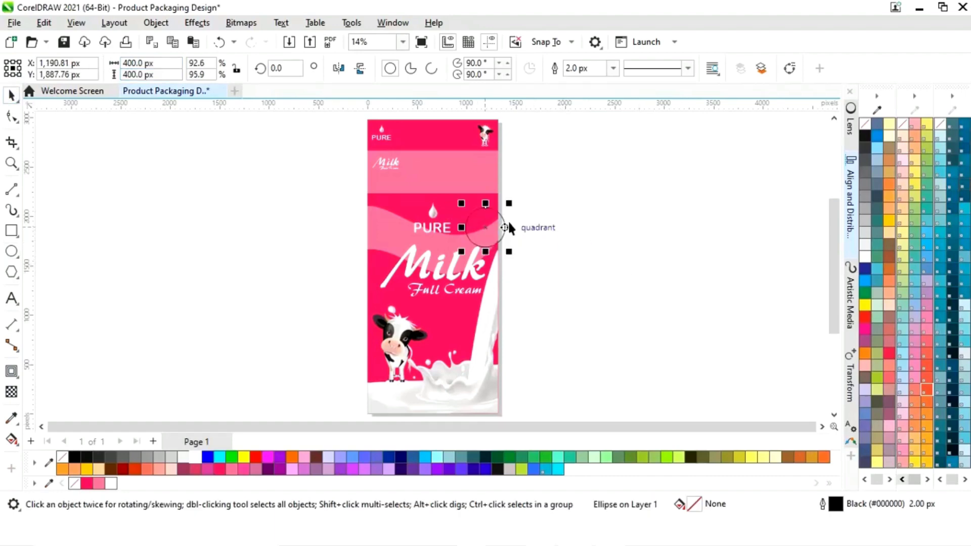
key(z)
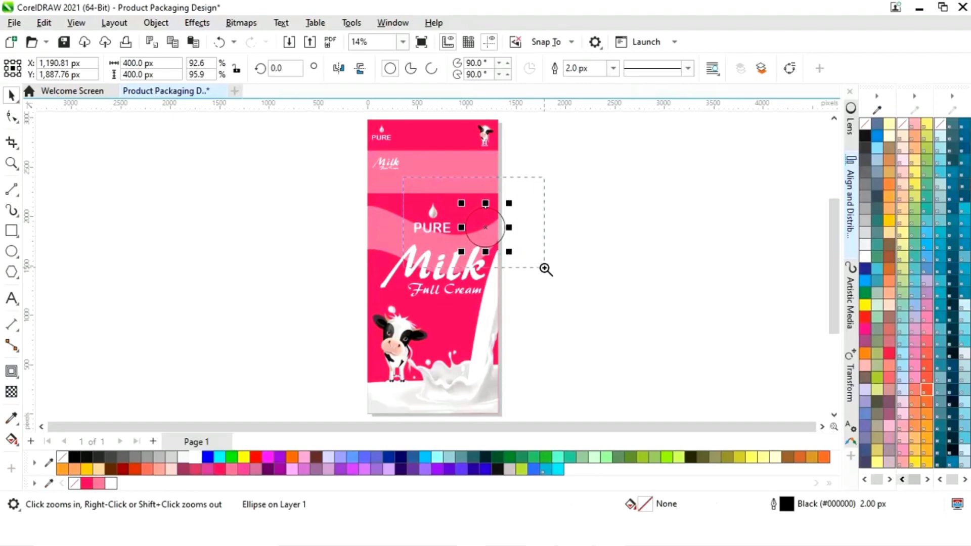
drag(544, 267, 545, 264)
drag(543, 214, 484, 272)
drag(439, 317, 451, 268)
mouse_move(490, 232)
mouse_down()
mouse_move(481, 242)
mouse_move(488, 232)
mouse_up()
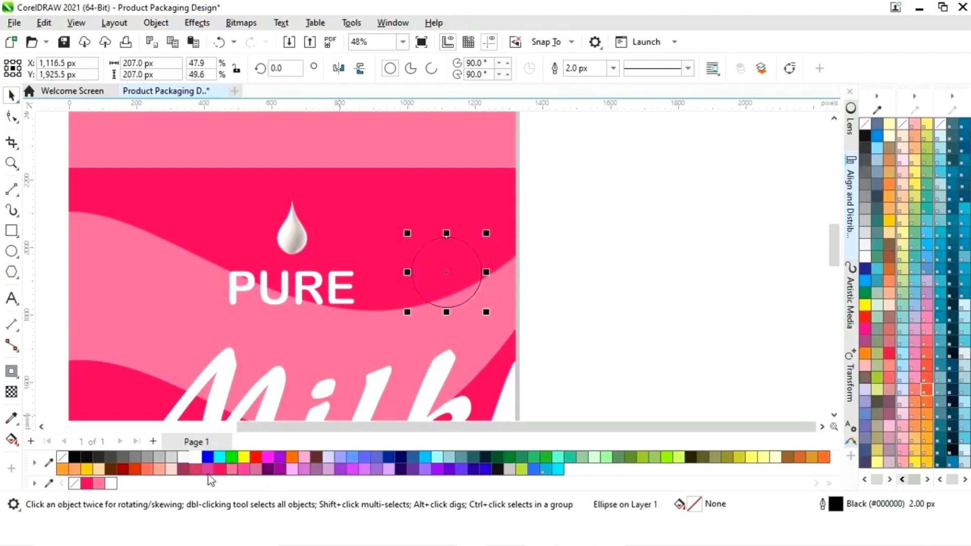
Fill the circle white without an outline and add a concentric copy about 191 px wide filled Neon Red.
click(194, 457)
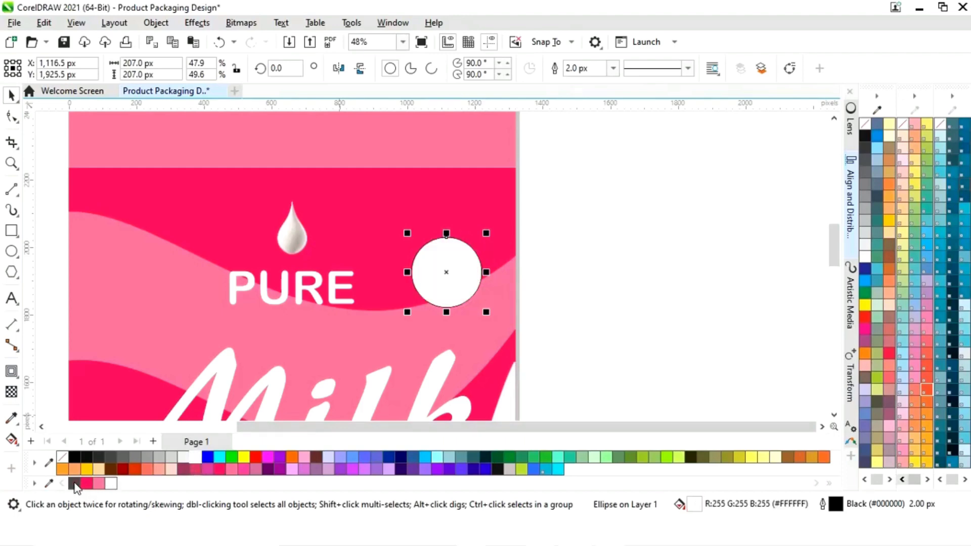
right_click(74, 482)
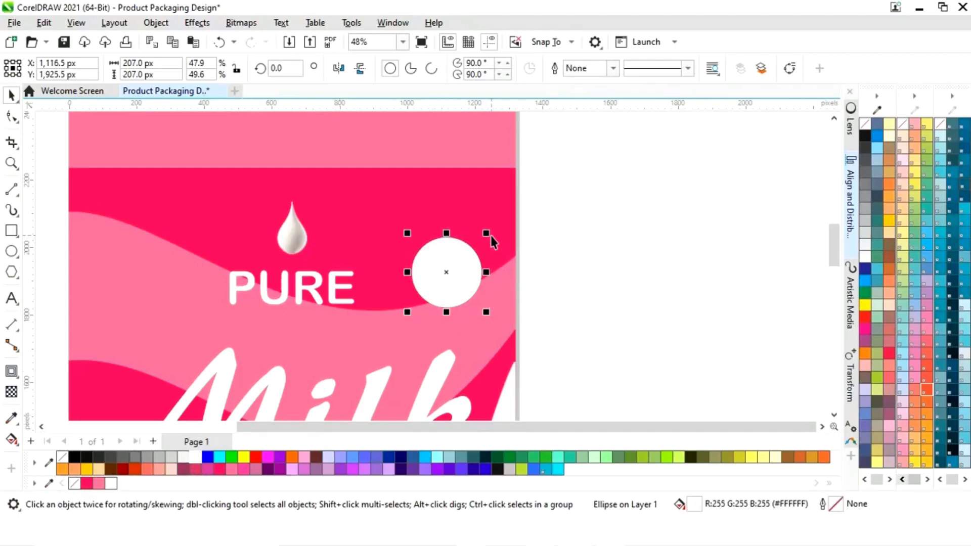
drag(487, 234, 484, 233)
click(480, 255)
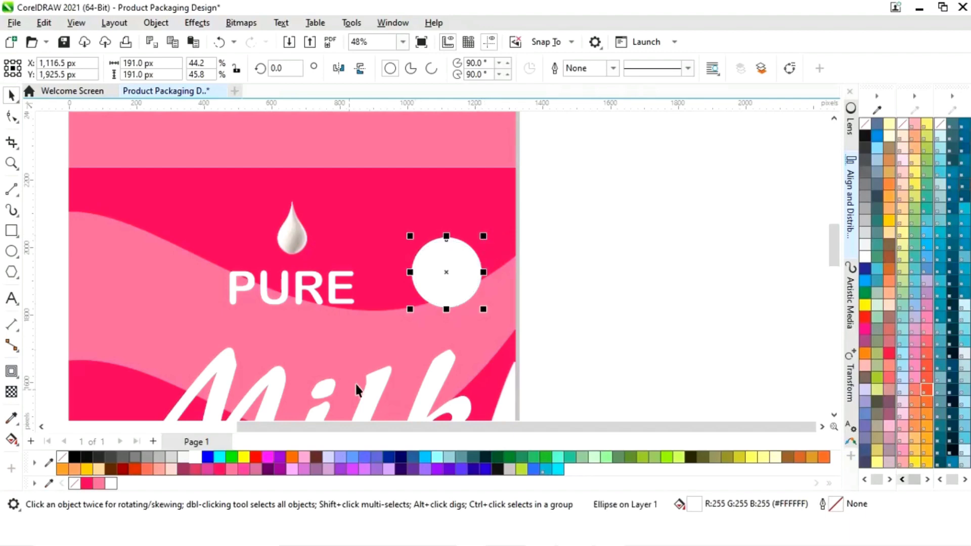
click(87, 484)
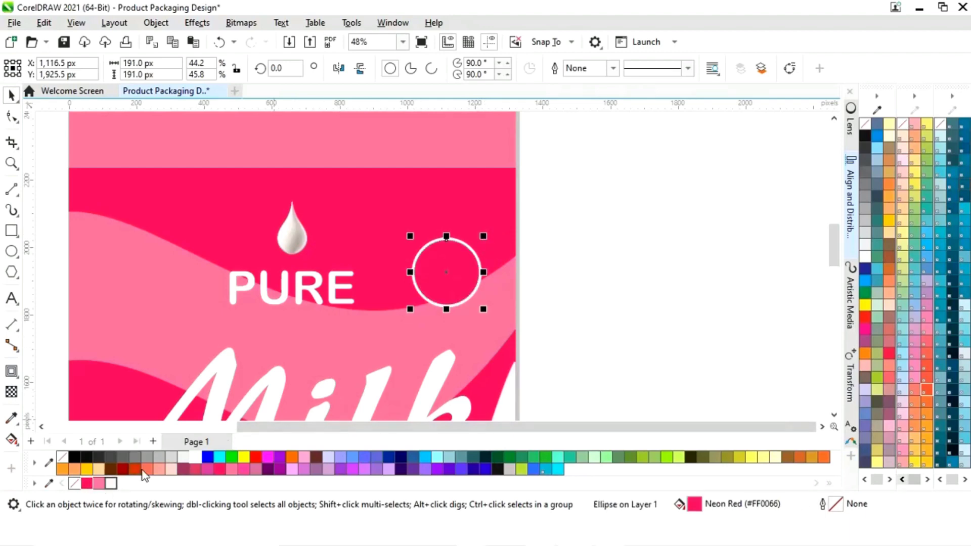
click(611, 295)
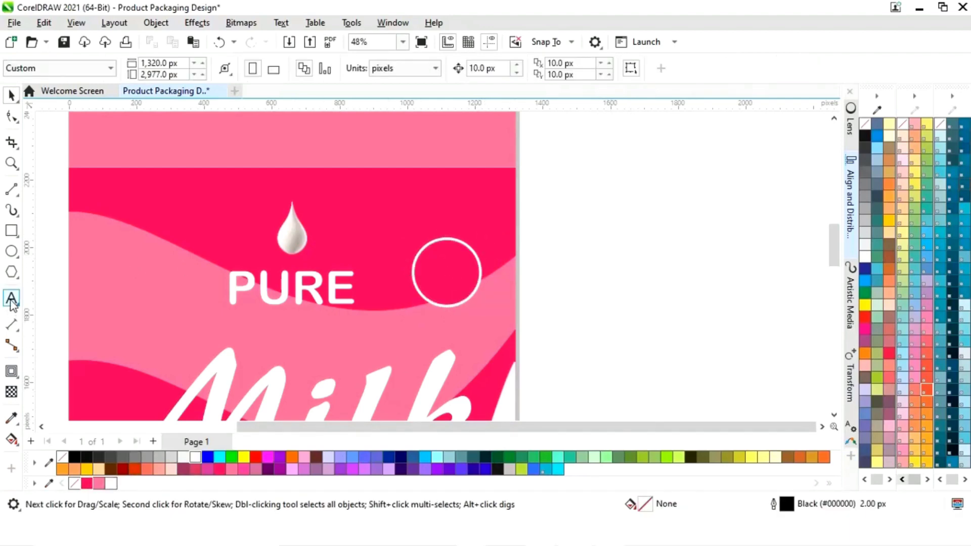
Add the two-line text "HIGH PROTEIN" beside the page and center-align its lines.
click(12, 299)
click(583, 278)
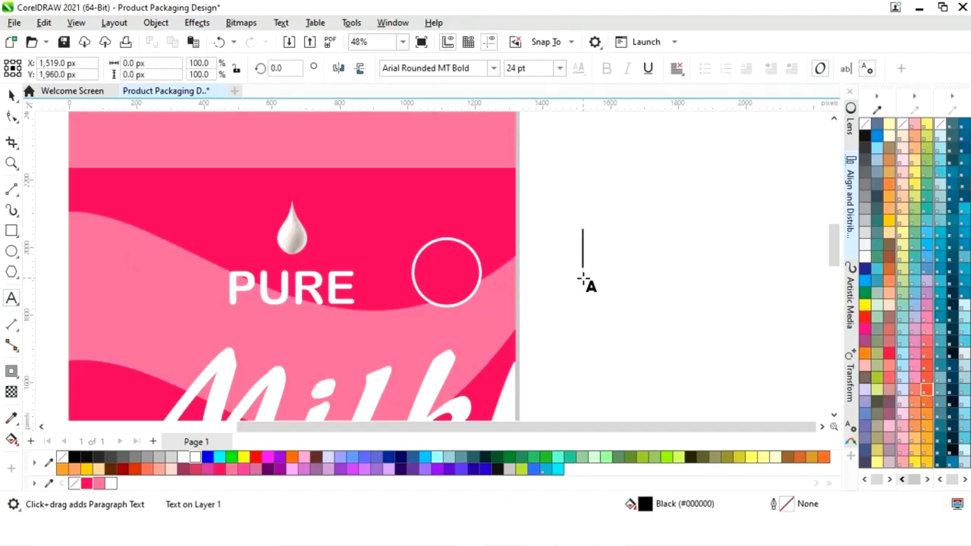
text(HIGH)
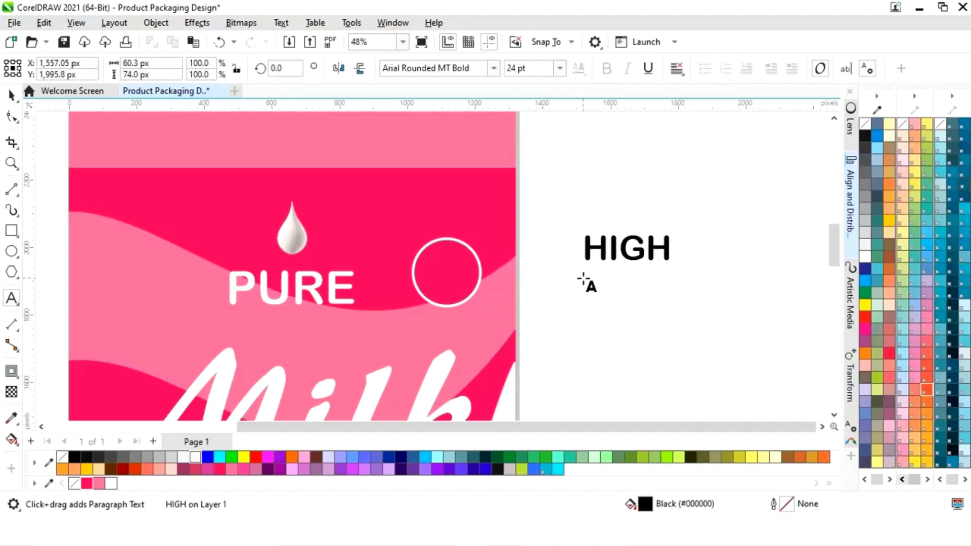
key(Return)
text(PROT)
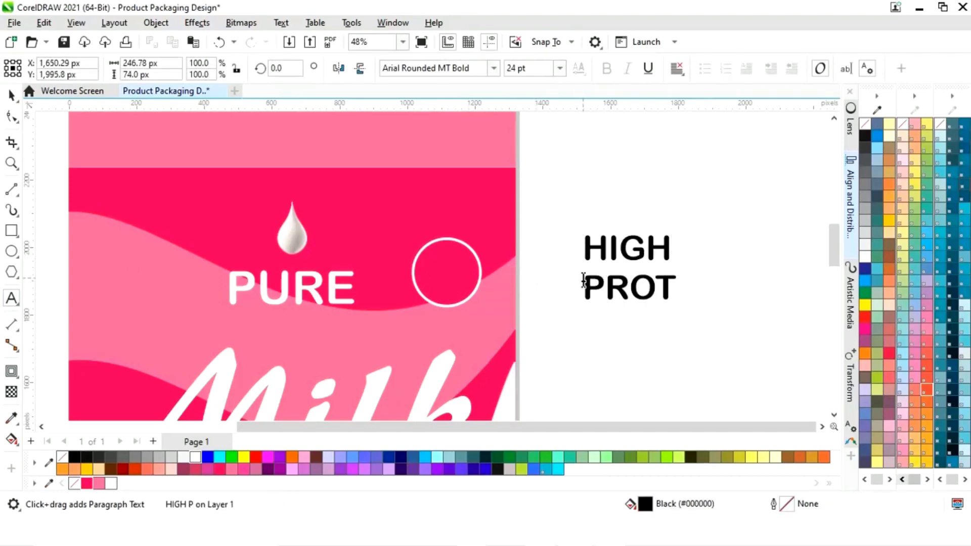
text(EIN)
click(12, 95)
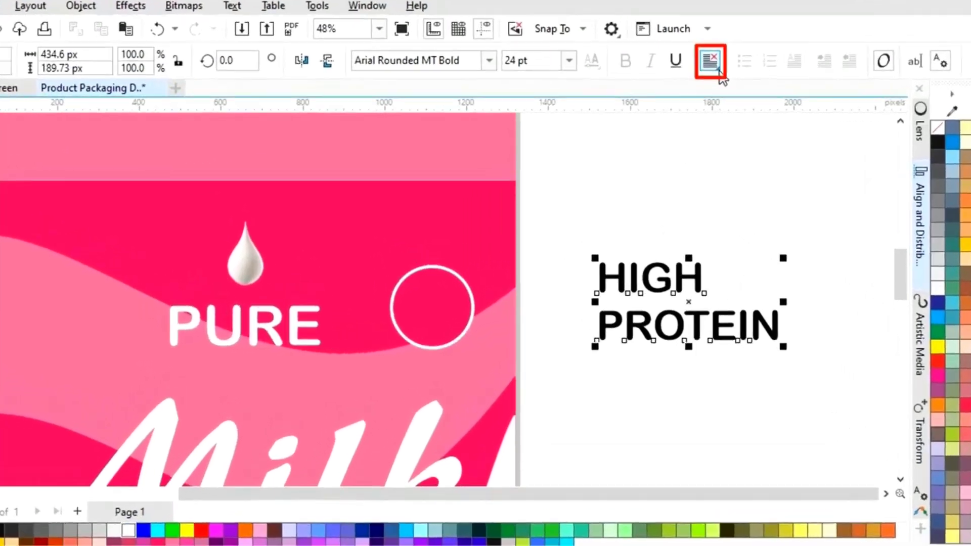
click(681, 73)
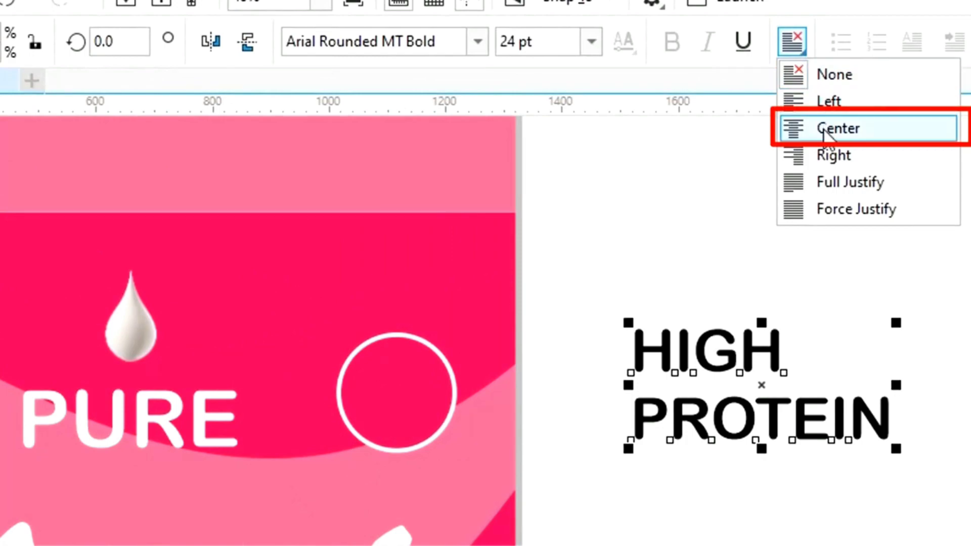
click(825, 132)
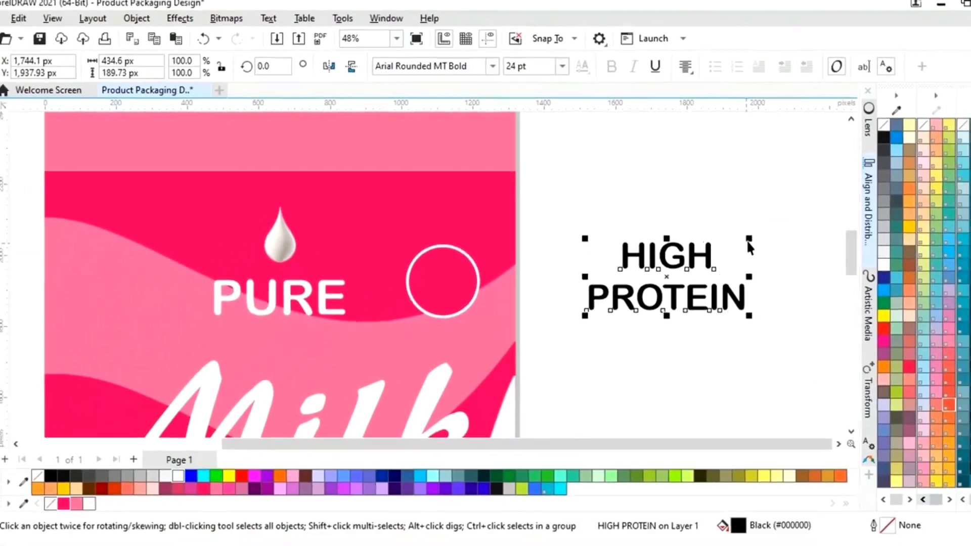
Scale "HIGH PROTEIN" to about 8.1 pt, center it inside the ringed circle and fill it white.
drag(746, 240, 452, 277)
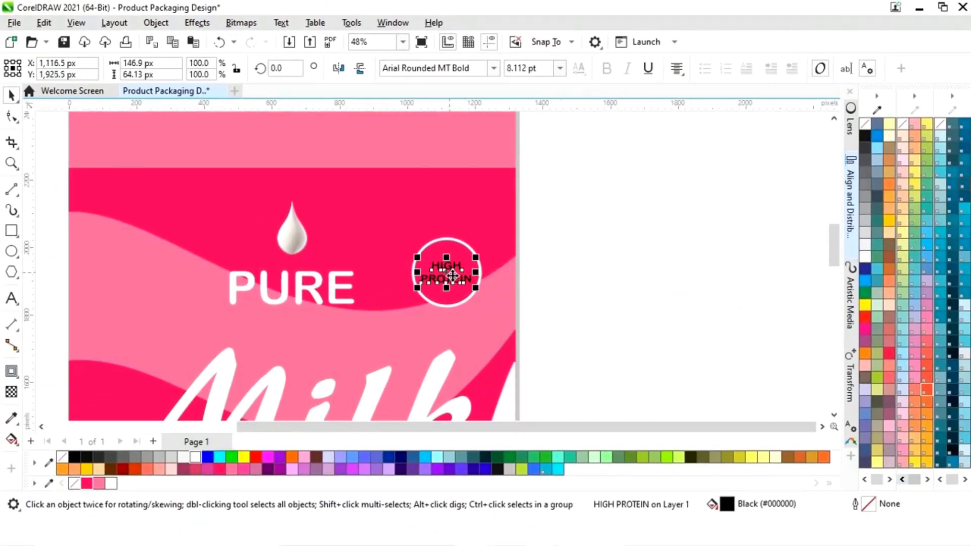
click(193, 459)
click(626, 287)
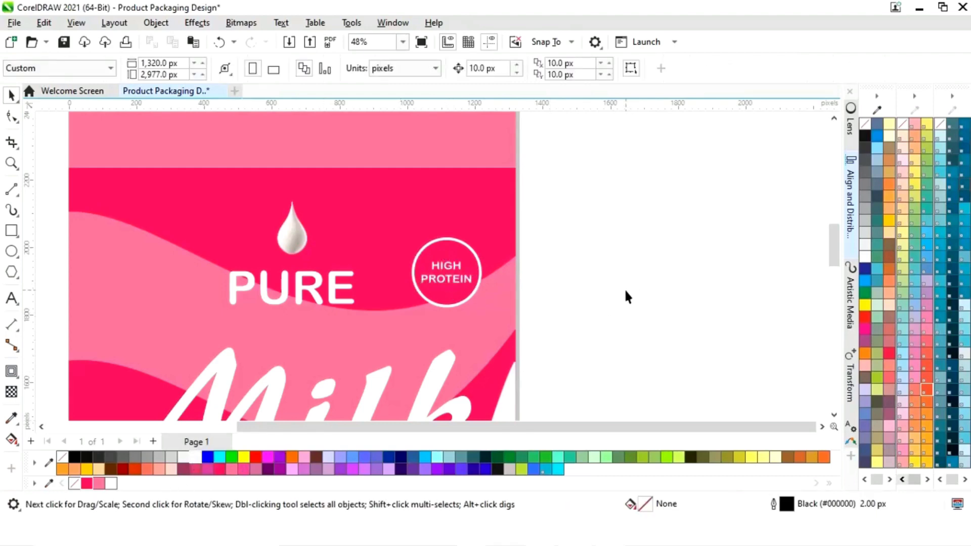
key(shift+F4)
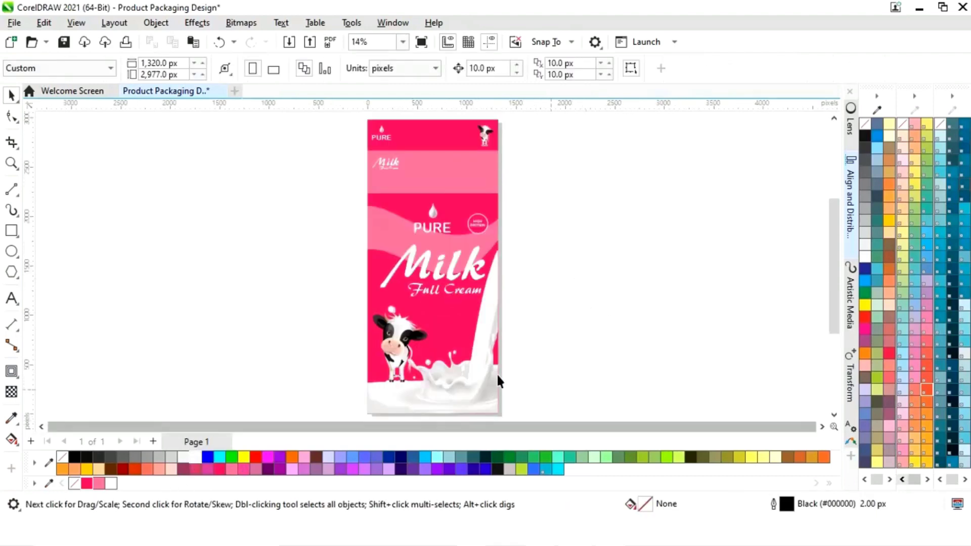
click(11, 299)
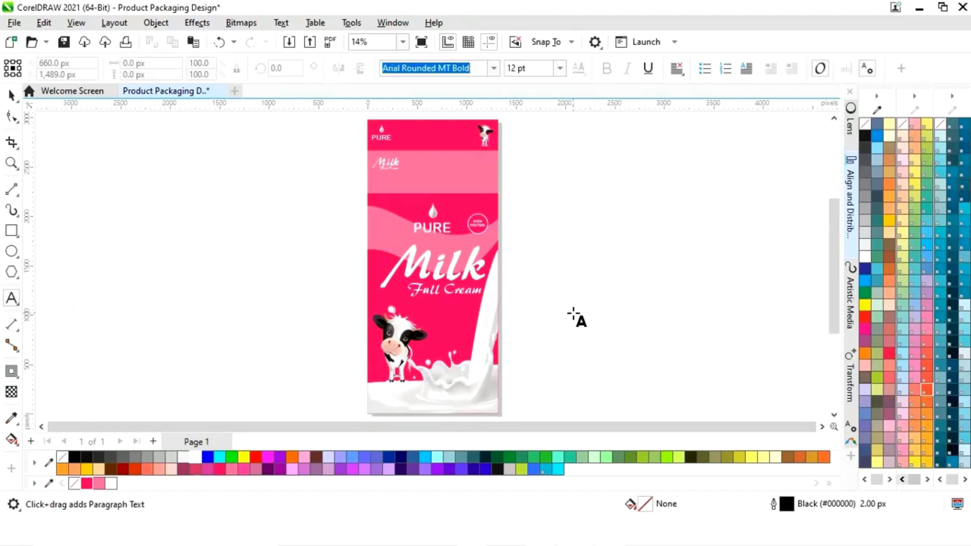
click(574, 318)
key(ctrl+space)
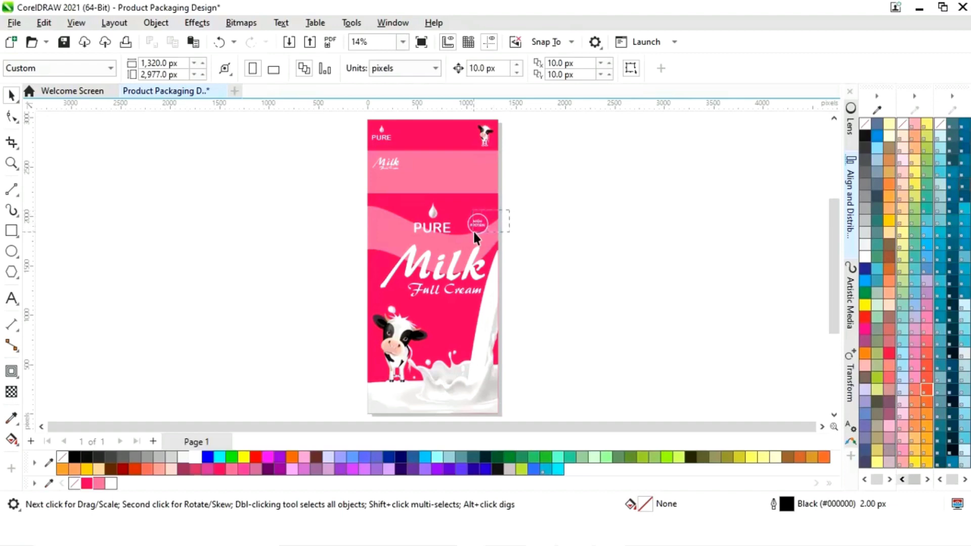
Duplicate the "HIGH PROTEIN" badge onto the milk splash near the page's lower-right corner and delete the copy's white circle and text.
drag(456, 240, 478, 373)
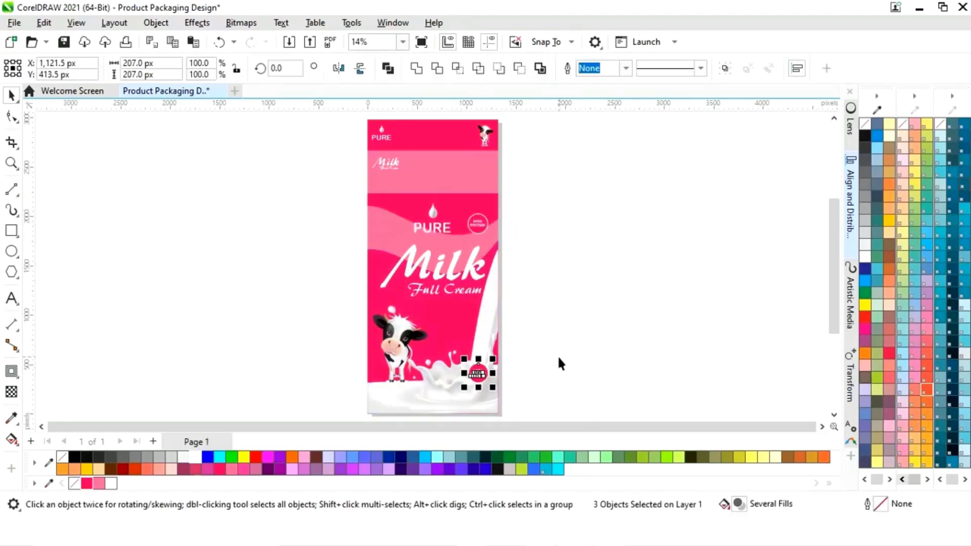
key(z)
drag(532, 394, 531, 393)
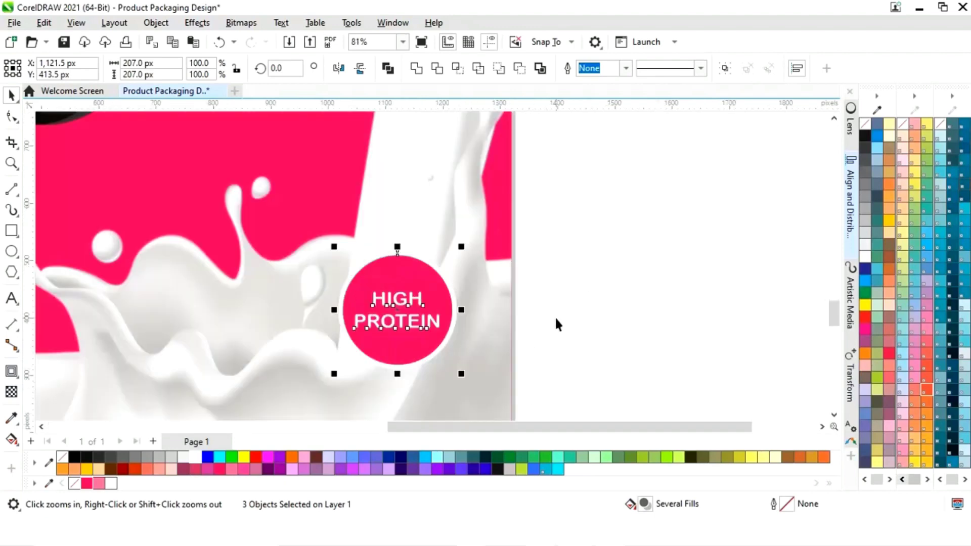
click(452, 323)
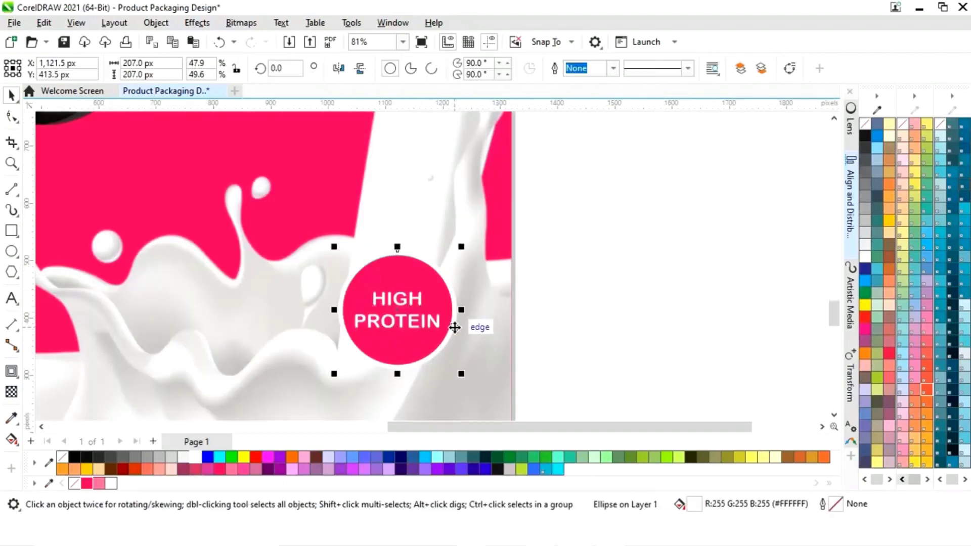
key(Escape)
click(427, 323)
key(Delete)
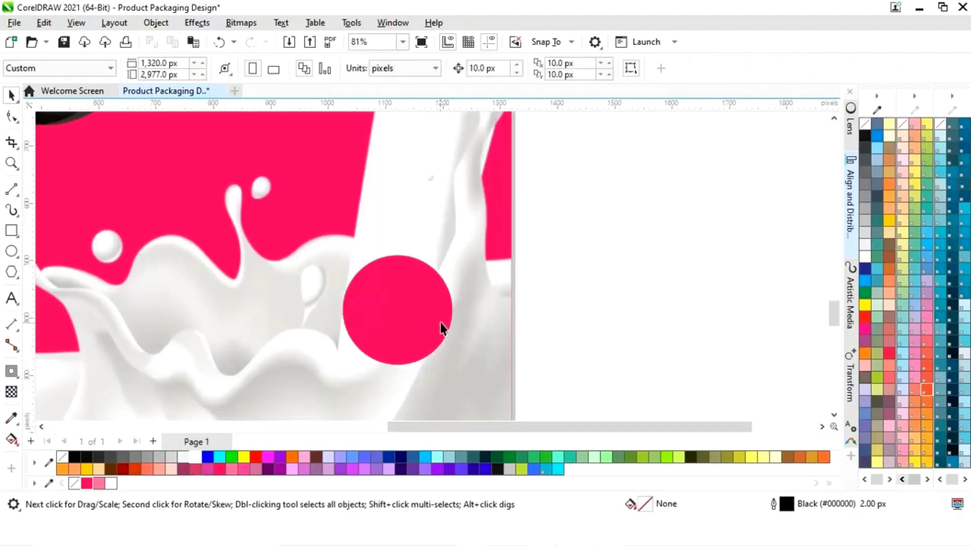
Scale the copied red circle to about 77 px around its center and add the text "1" over it.
click(444, 319)
drag(456, 251, 425, 283)
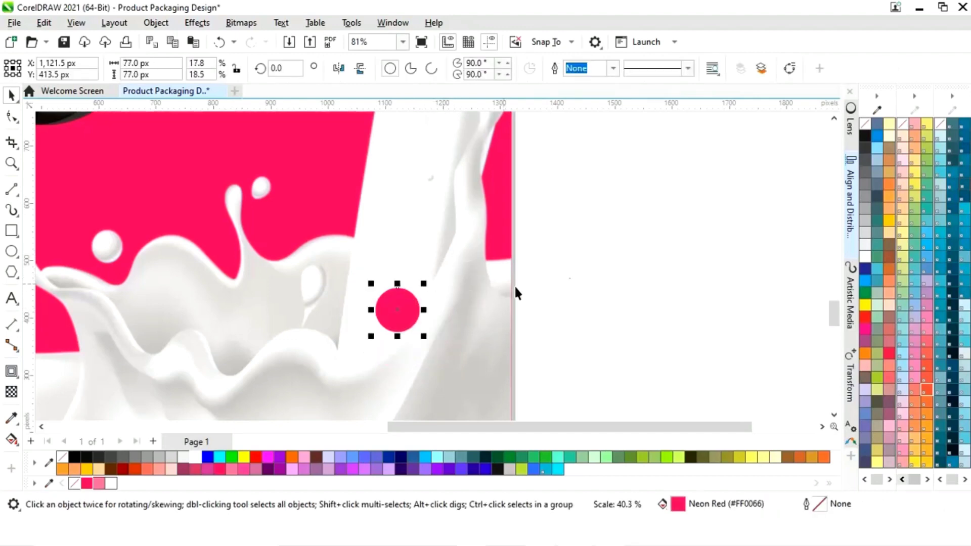
click(10, 301)
click(391, 317)
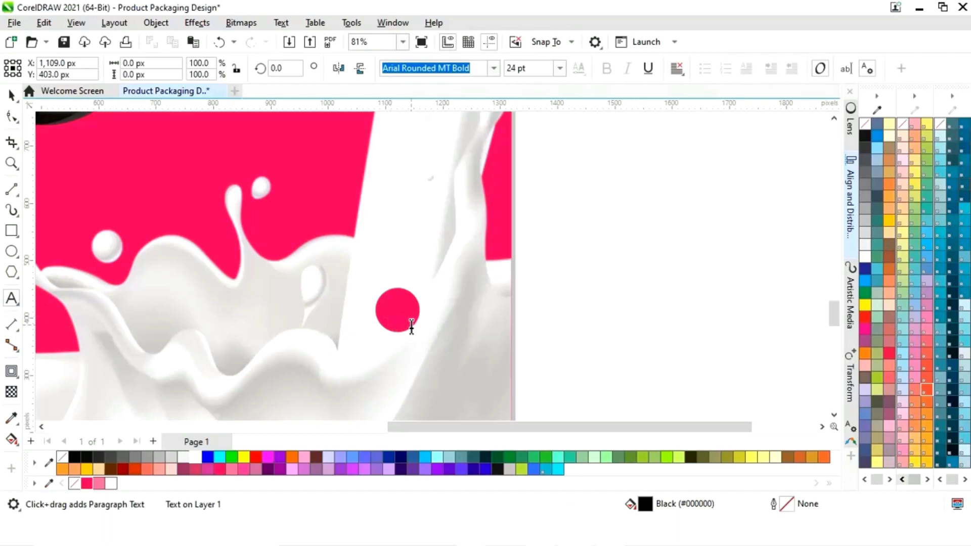
text(1)
key(ctrl+space)
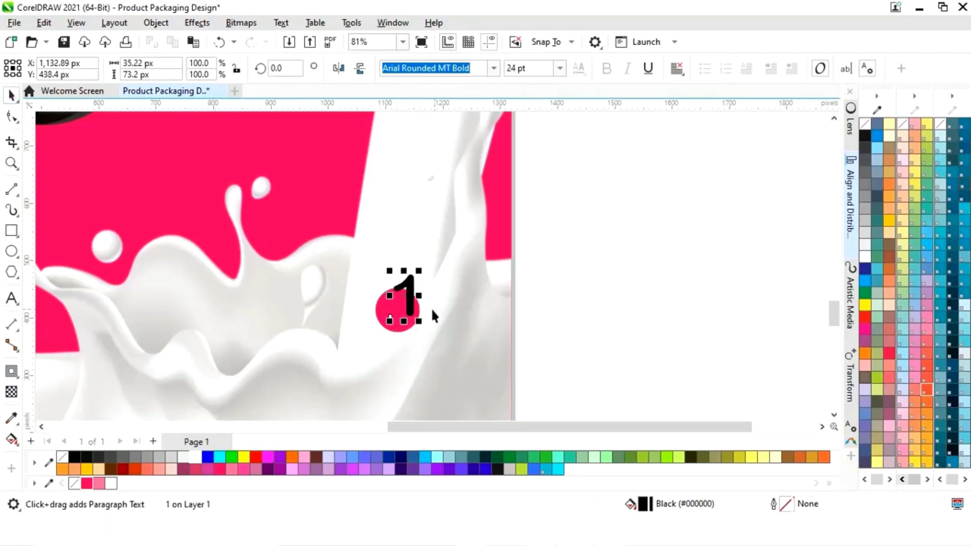
Scale the "1" to about 17.5 pt, center it inside the small red circle and fill it white.
drag(419, 271, 399, 311)
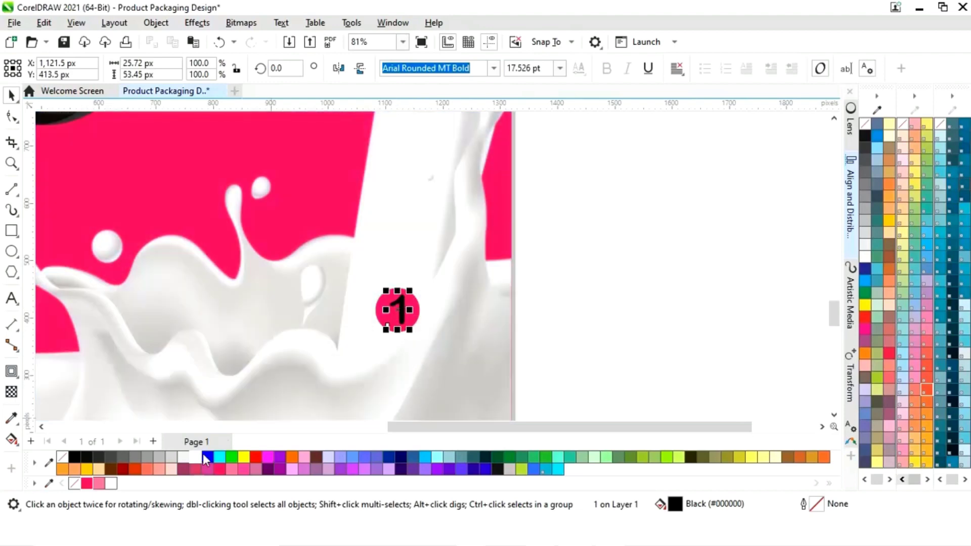
click(566, 289)
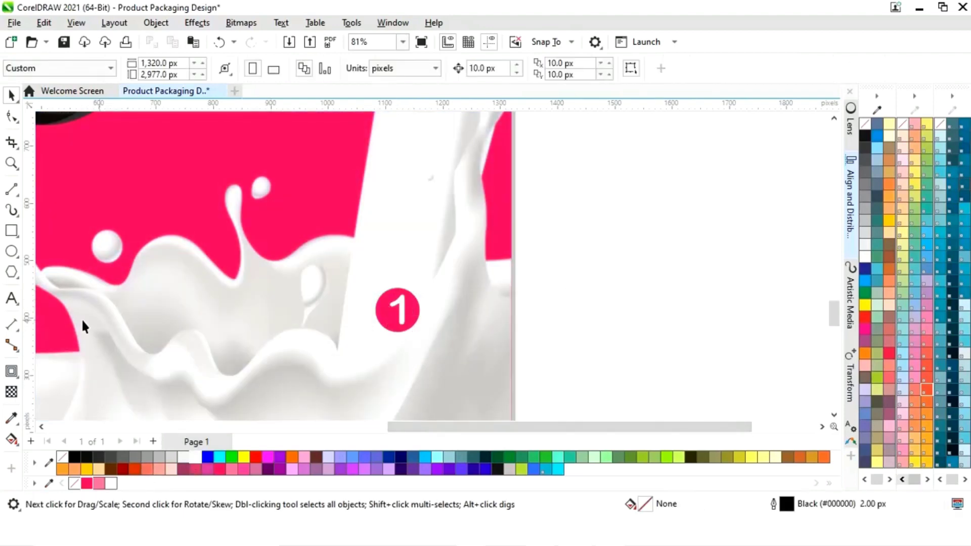
Add the text "Litre" at about 8.5 pt just below the "1" circle and fill it with Neon Red (#FF0066).
click(11, 298)
click(571, 328)
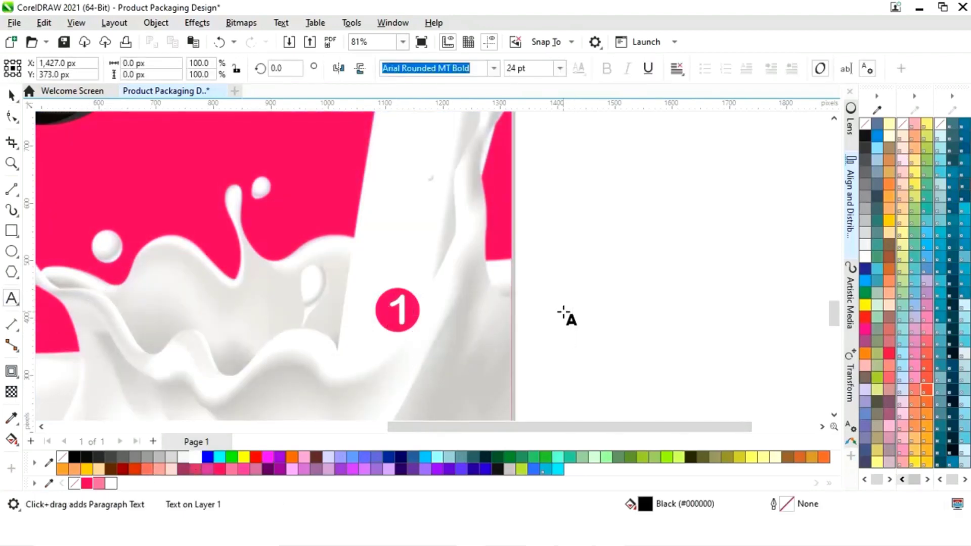
text(Litre)
key(ctrl+space)
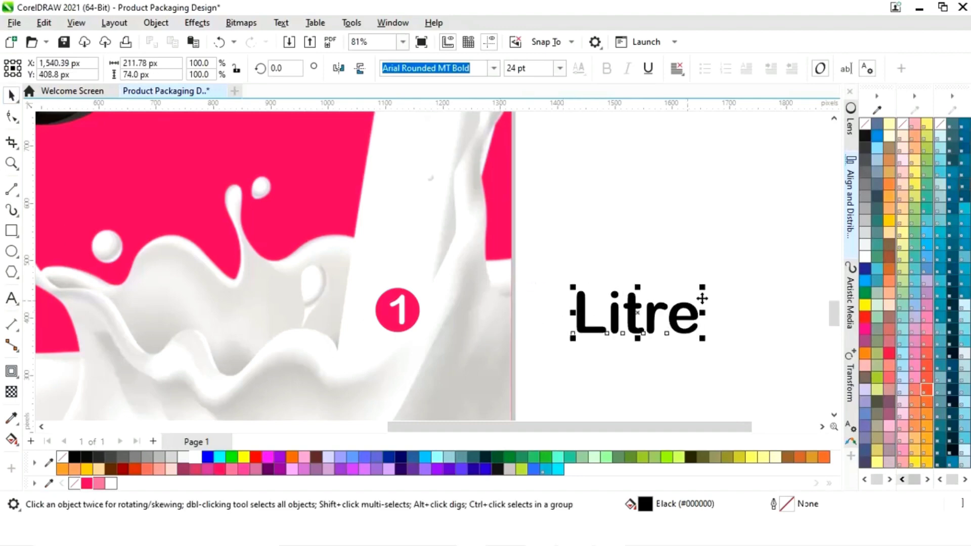
drag(706, 283, 401, 347)
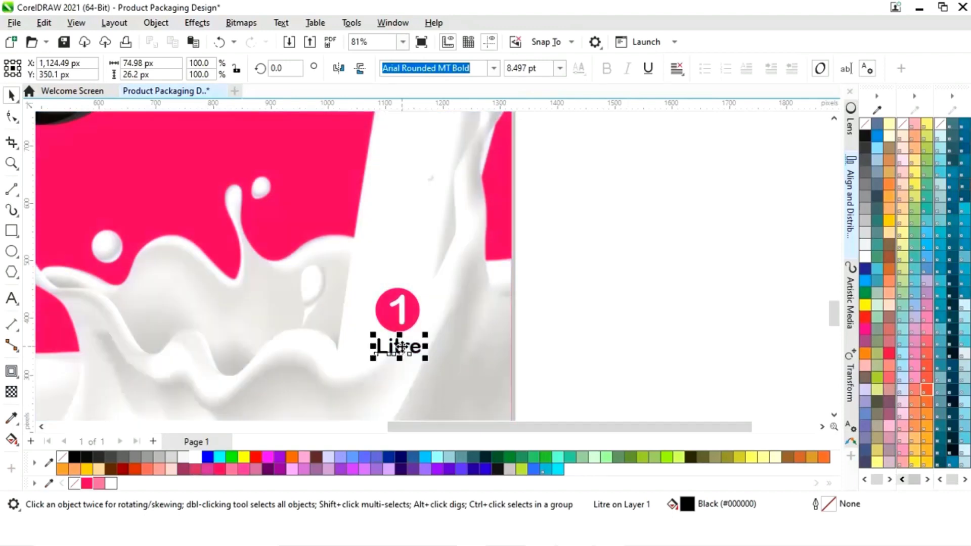
click(87, 483)
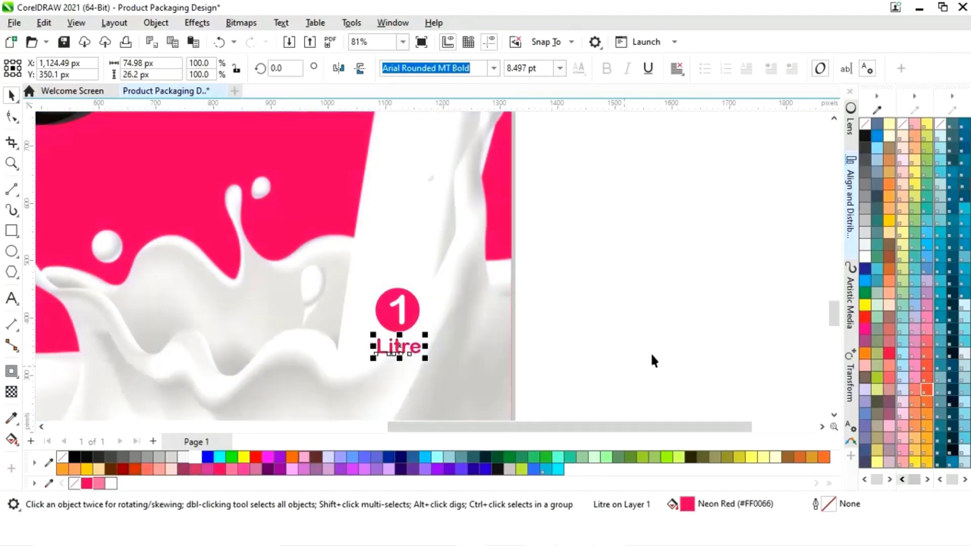
click(619, 322)
Move the "NATURAL 100% PRODUCT" badge to the page's lower-left corner and place the Lorem ipsum paragraph to its right.
key(shift+F4)
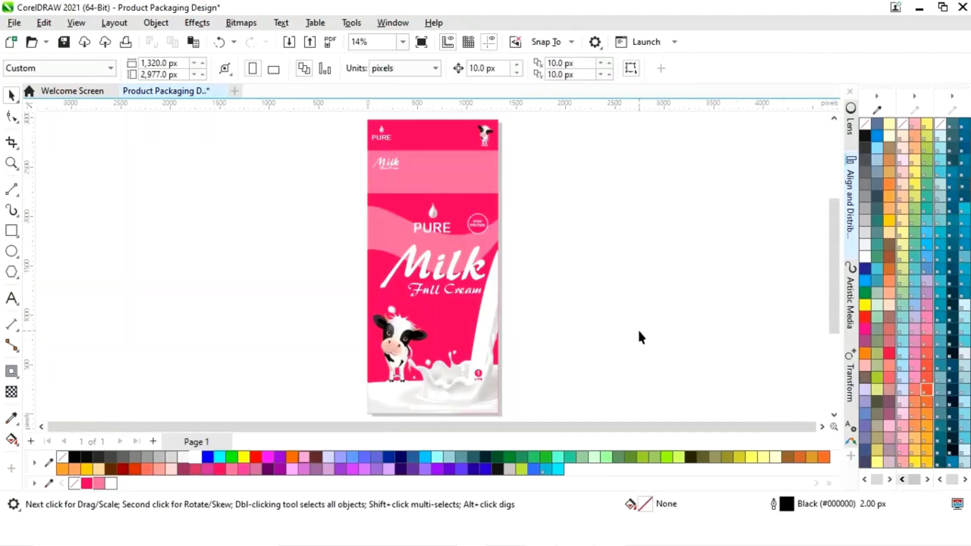
scroll(639, 432, left, 5)
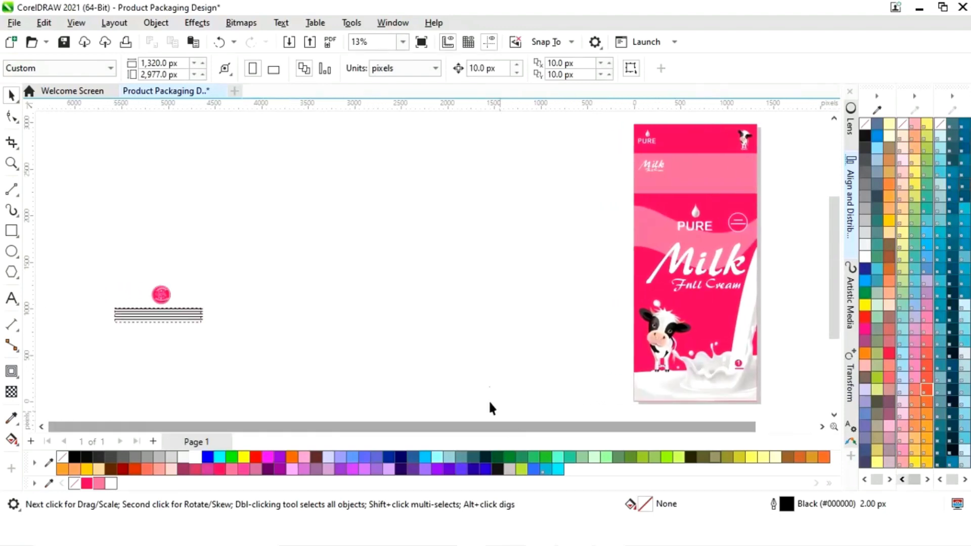
drag(95, 359, 95, 356)
drag(158, 316, 546, 361)
key(z)
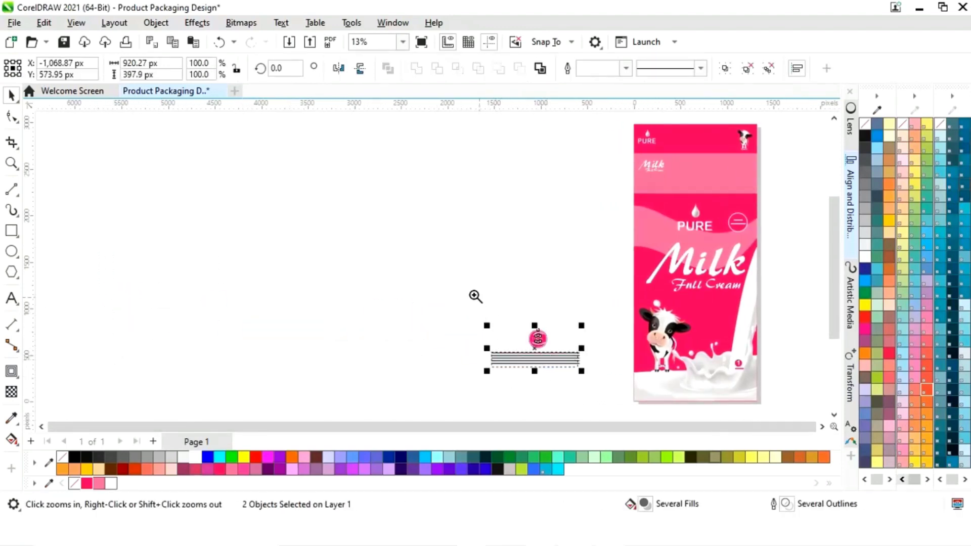
drag(475, 297, 722, 403)
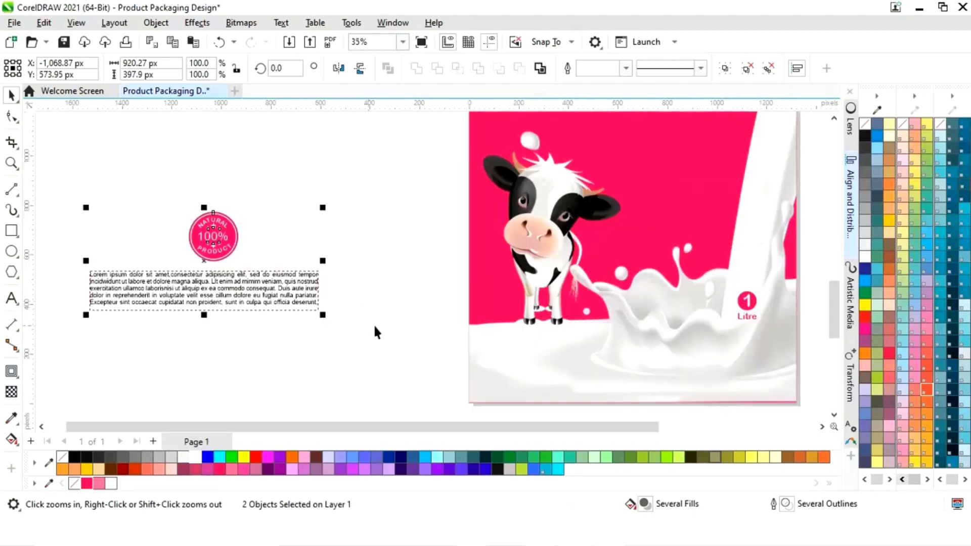
key(space)
drag(212, 230, 503, 372)
drag(234, 298, 645, 364)
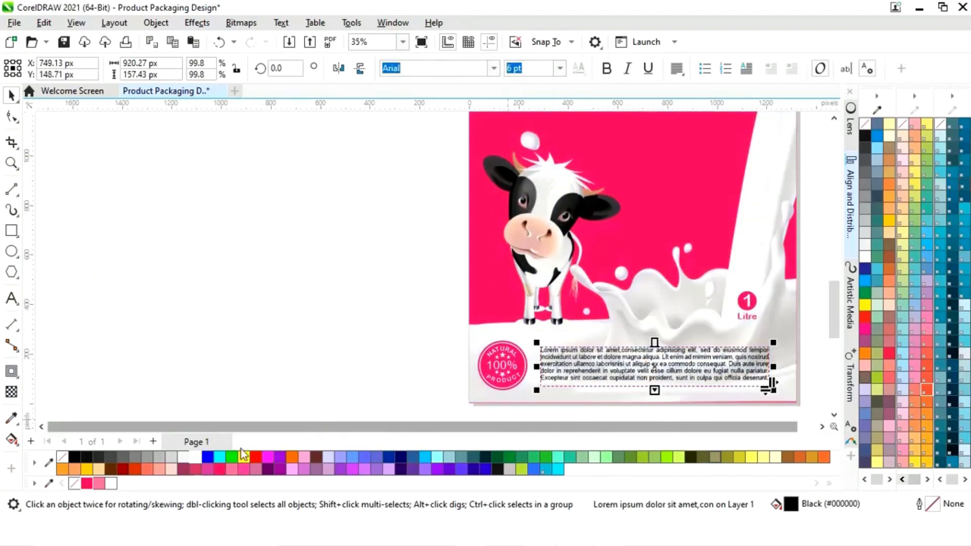
Fill the Lorem ipsum paragraph with Neon Red (#FF0066), shrink its frame to about 768 × 131 px and shift it closer to the badge.
click(92, 484)
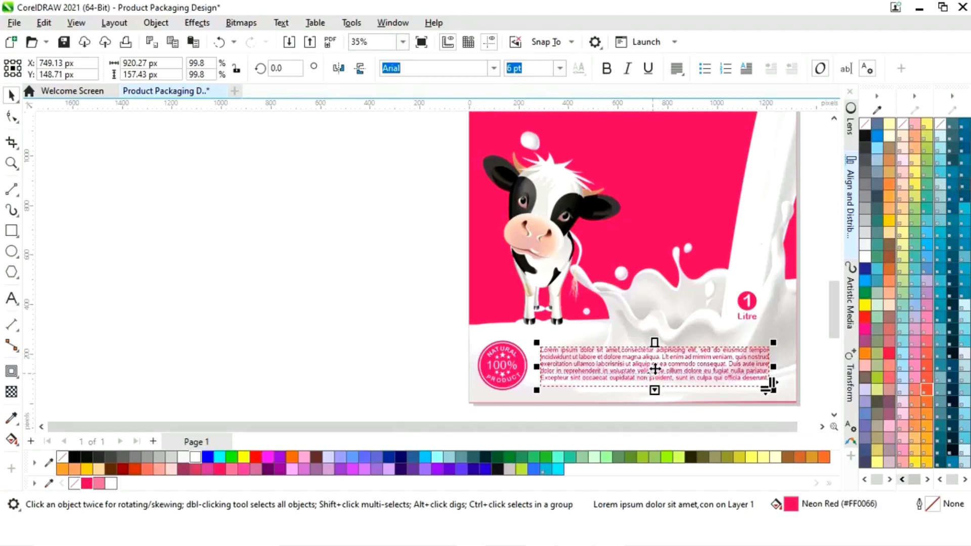
drag(654, 373, 653, 368)
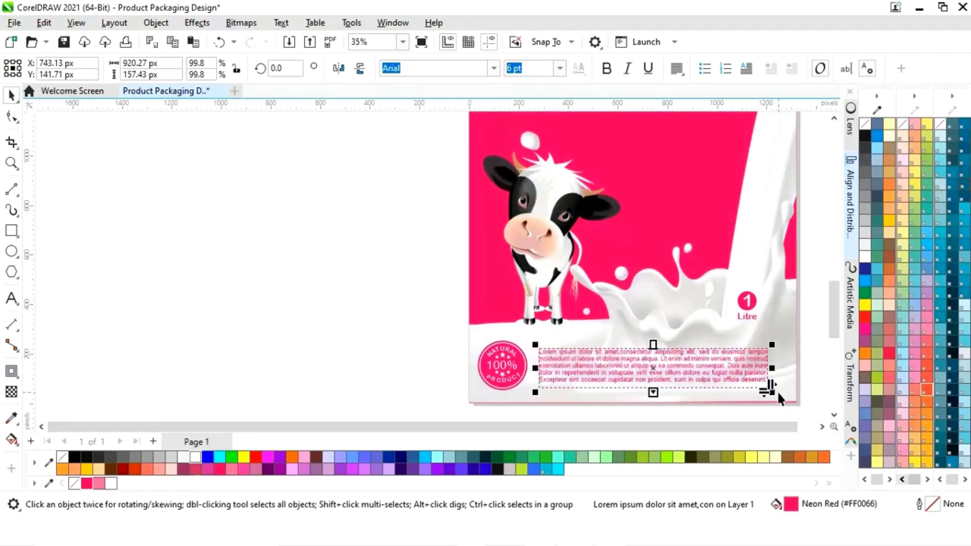
drag(773, 390, 761, 387)
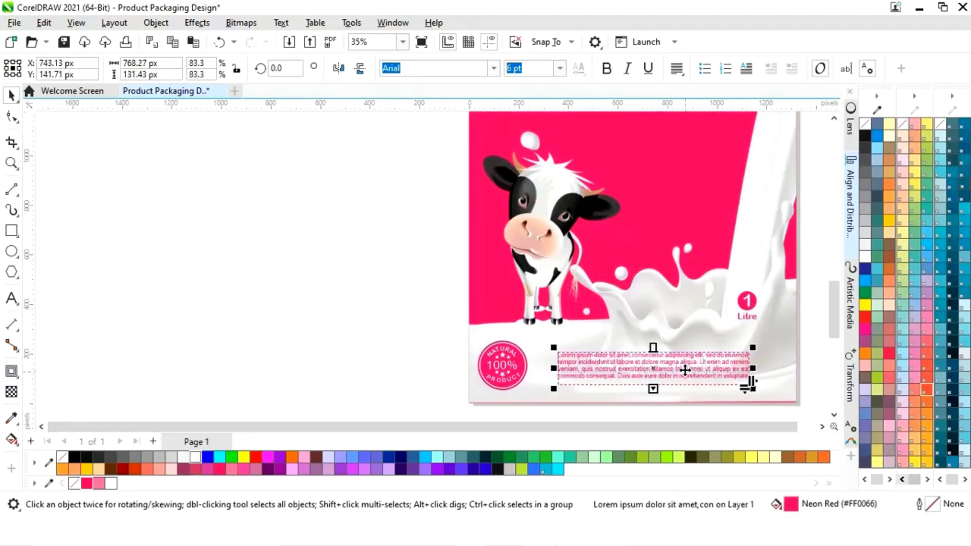
drag(685, 369, 659, 369)
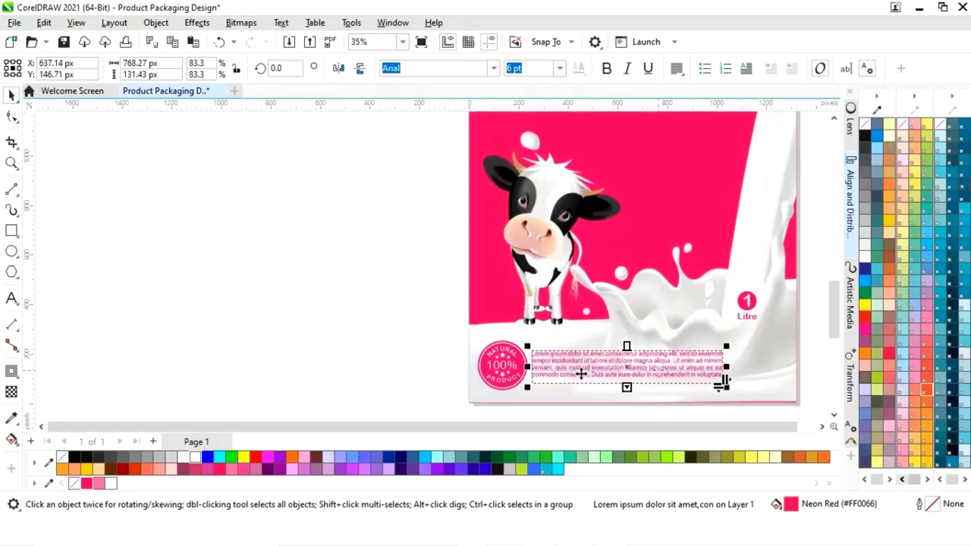
Align the paragraph's vertical center with that of the "NATURAL 100% PRODUCT" badge, using the selected objects as the alignment reference.
shift+click(502, 365)
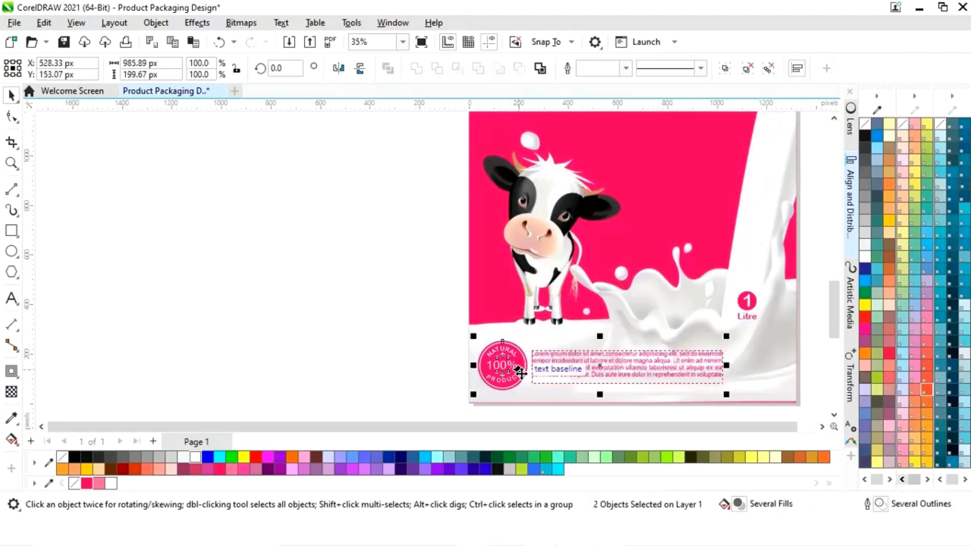
click(845, 196)
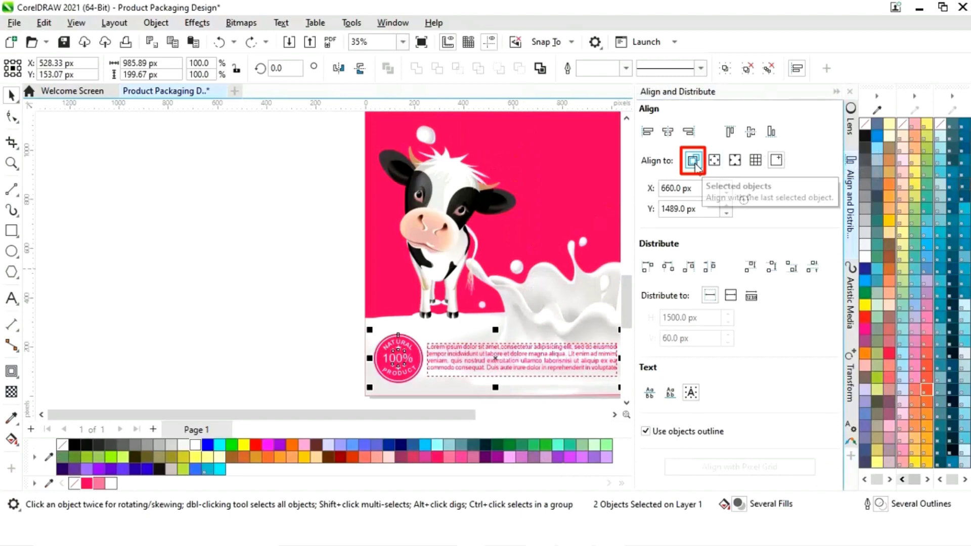
click(693, 163)
click(751, 132)
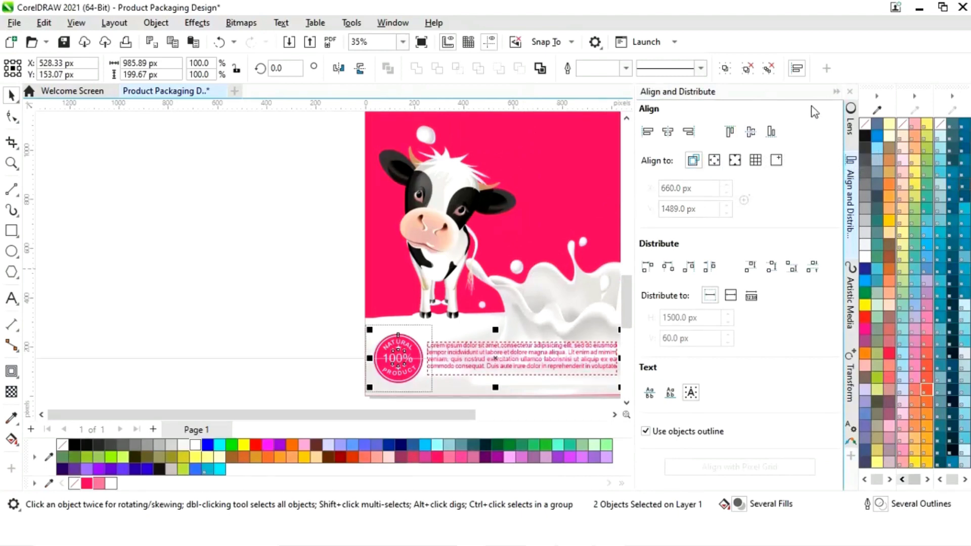
click(836, 92)
click(304, 303)
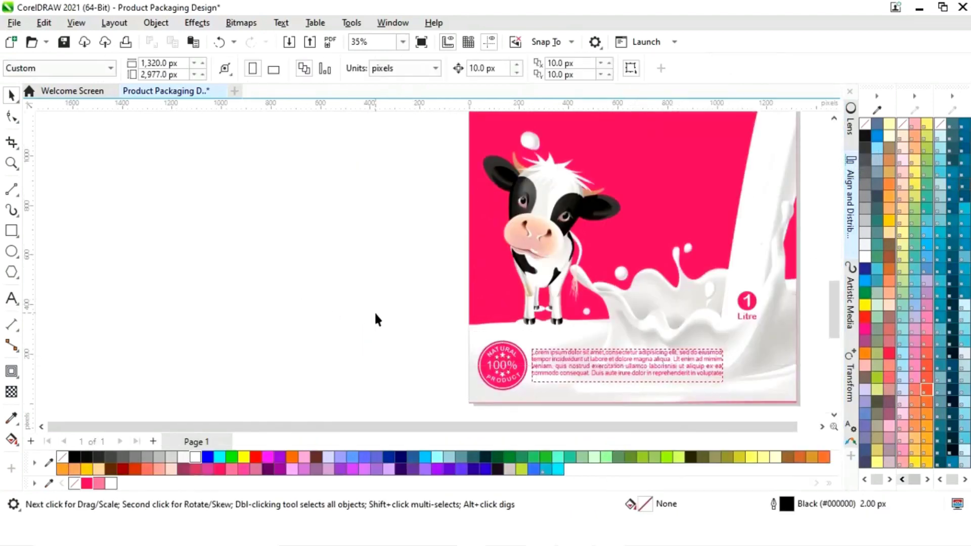
Duplicate the Lorem ipsum paragraph below the small "Milk Full Cream" lettering in the light pink band and fill the copy white.
key(shift+F4)
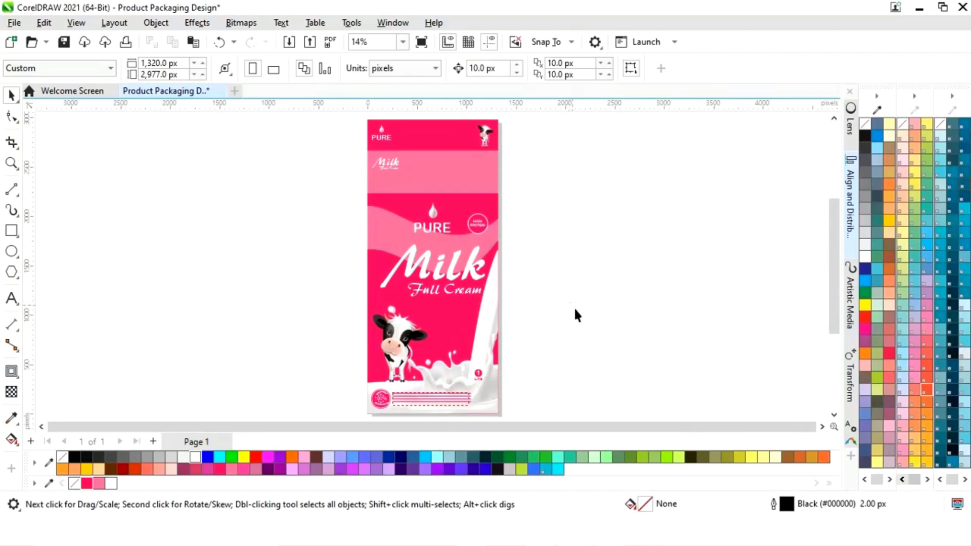
drag(452, 403, 422, 187)
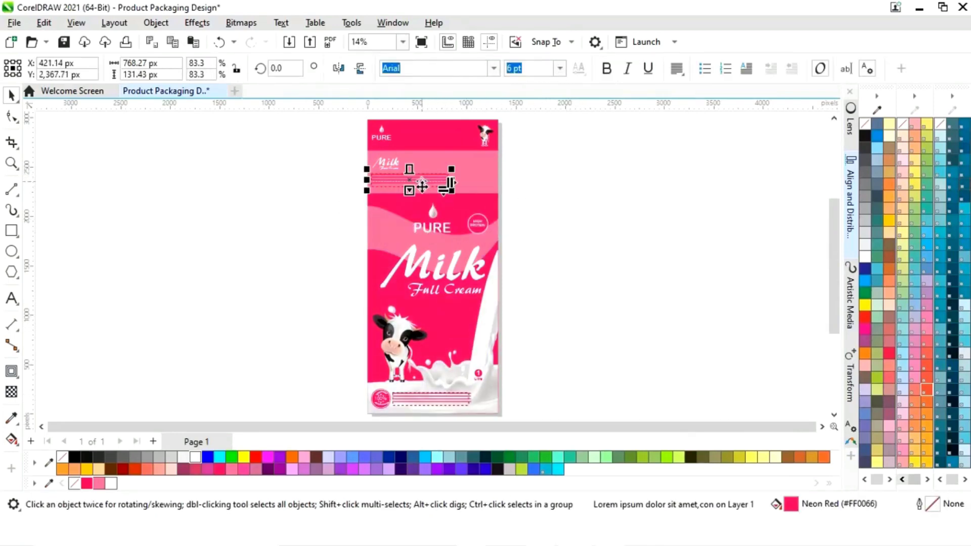
key(z)
drag(325, 128, 512, 235)
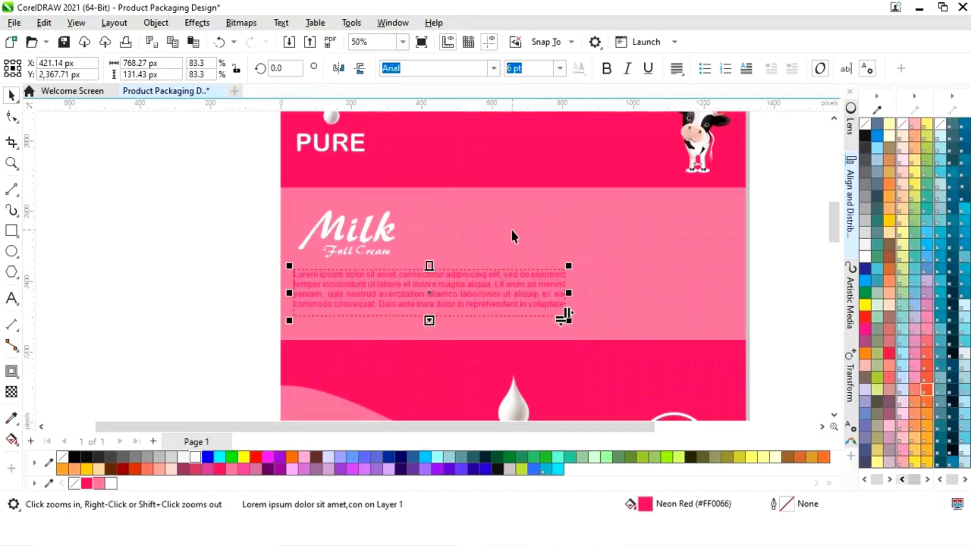
click(197, 458)
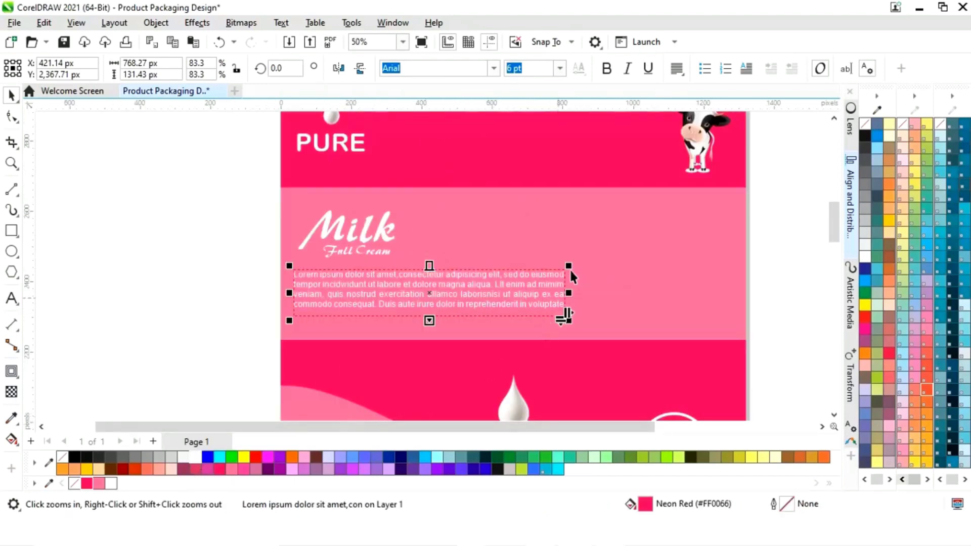
Reshape the copied paragraph's frame to about 452 × 166 px so it fits beneath the small "Milk Full Cream" lettering.
drag(570, 268, 478, 275)
drag(405, 292, 394, 277)
drag(475, 299, 452, 296)
drag(368, 296, 366, 327)
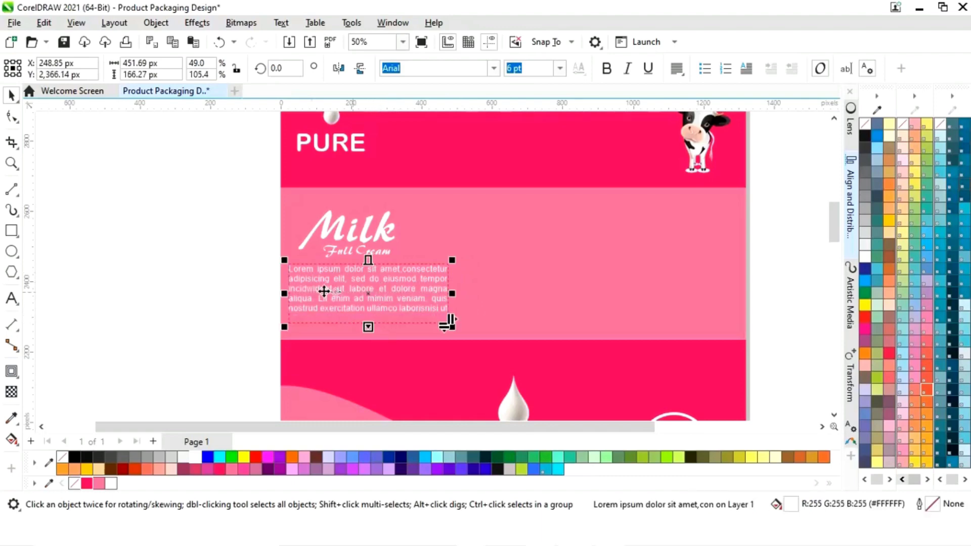
click(225, 256)
click(386, 284)
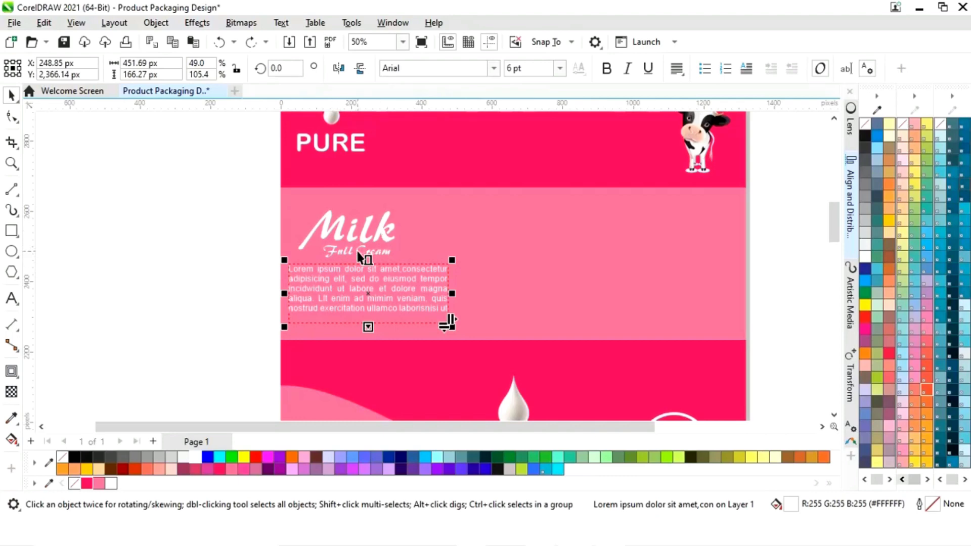
Center the small "Milk" and "Full Cream" lettering horizontally over the white paragraph.
click(358, 251)
shift+click(367, 238)
shift+click(383, 299)
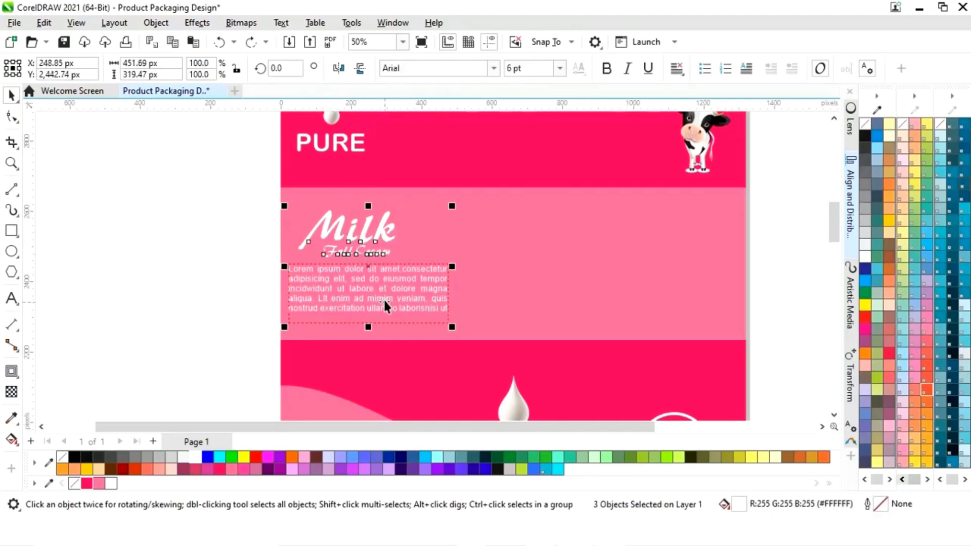
key(c)
click(194, 265)
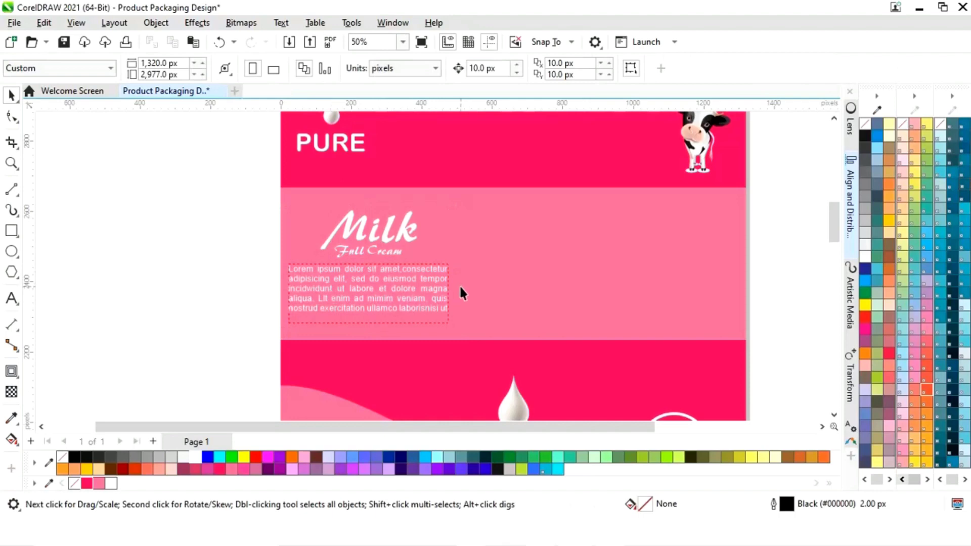
Examine the whole packaging design in full-screen preview.
scroll(459, 284, down, 2)
scroll(673, 291, down, 2)
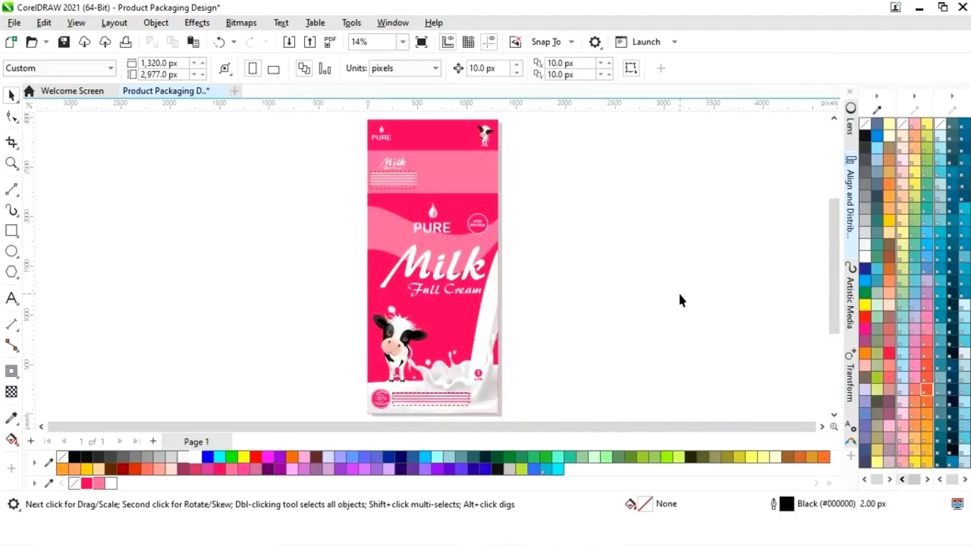
key(F9)
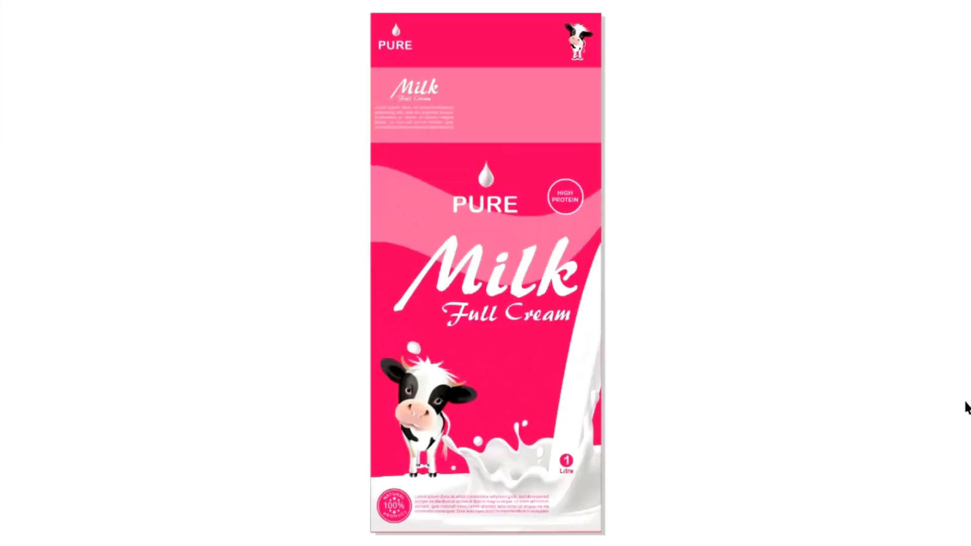